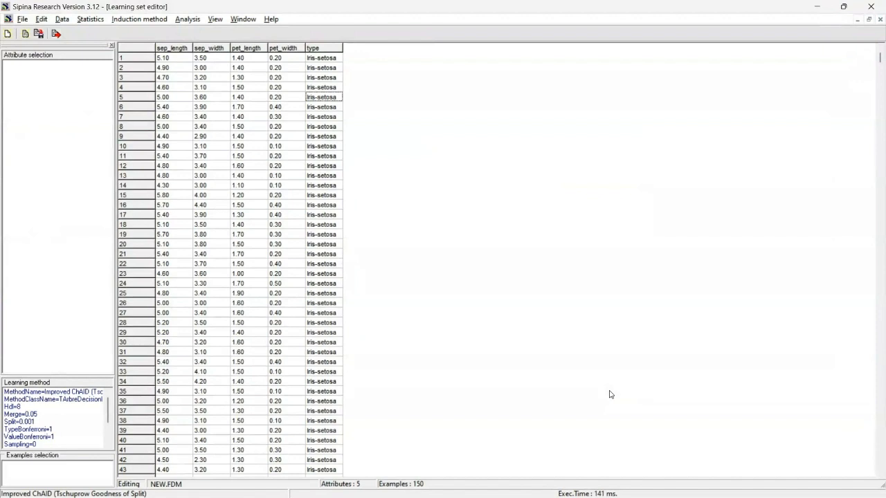
left_click(23, 18)
left_click(46, 50)
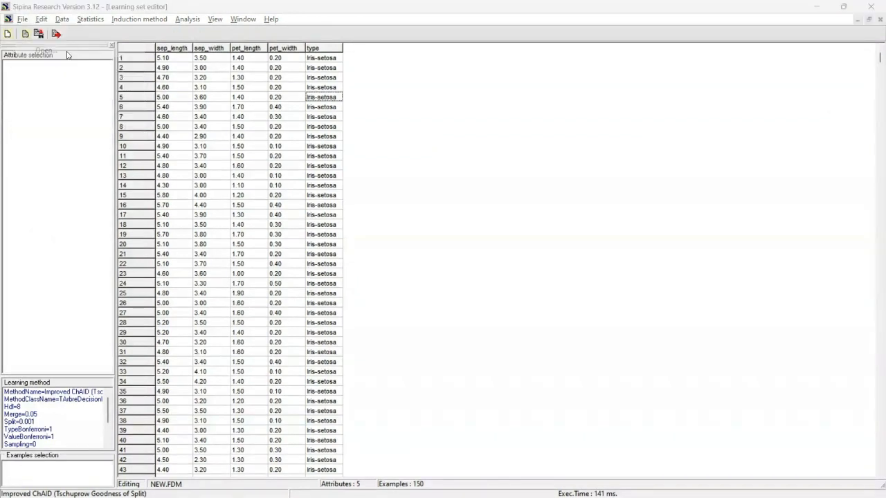
left_click(447, 321)
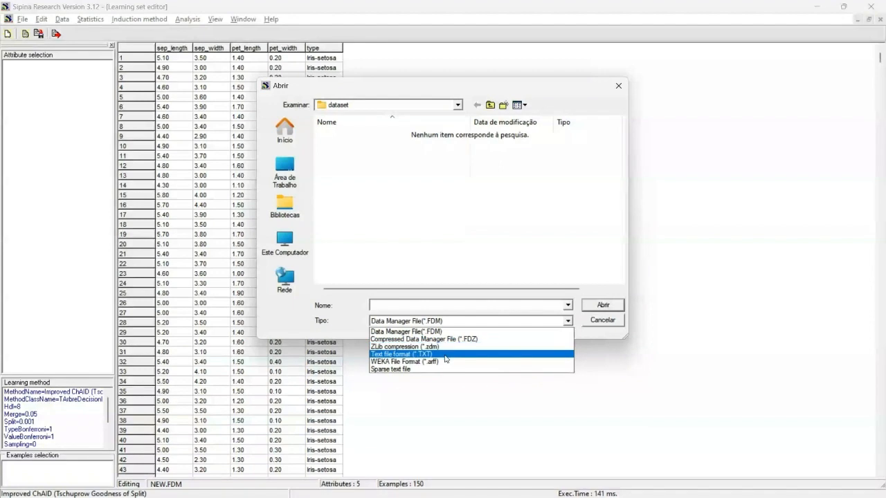
left_click(607, 323)
left_click(619, 89)
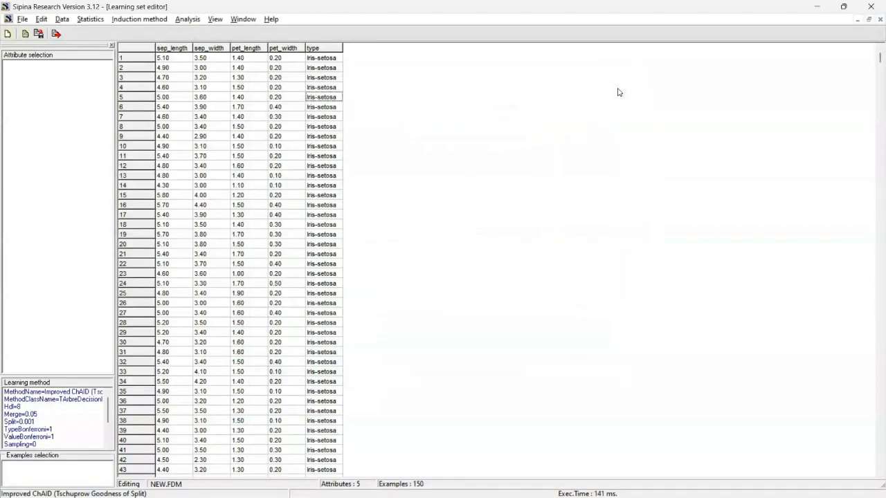
Compute univariate descriptive statistics for the continuous attribute sep_length on the whole dataset and inspect the results
left_click(49, 20)
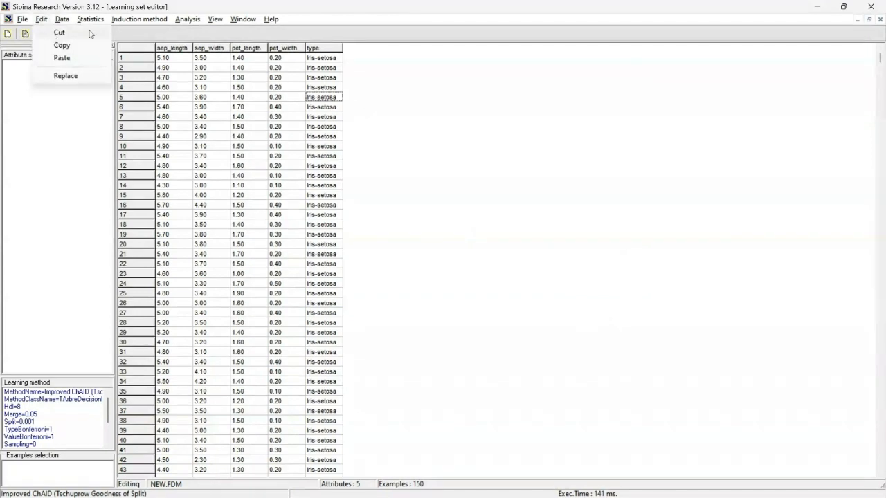
mouse_move(68, 19)
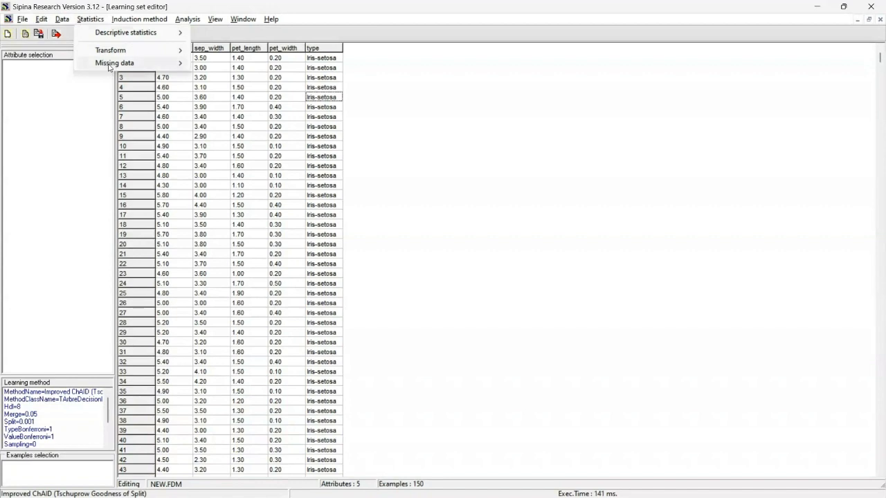
mouse_move(109, 64)
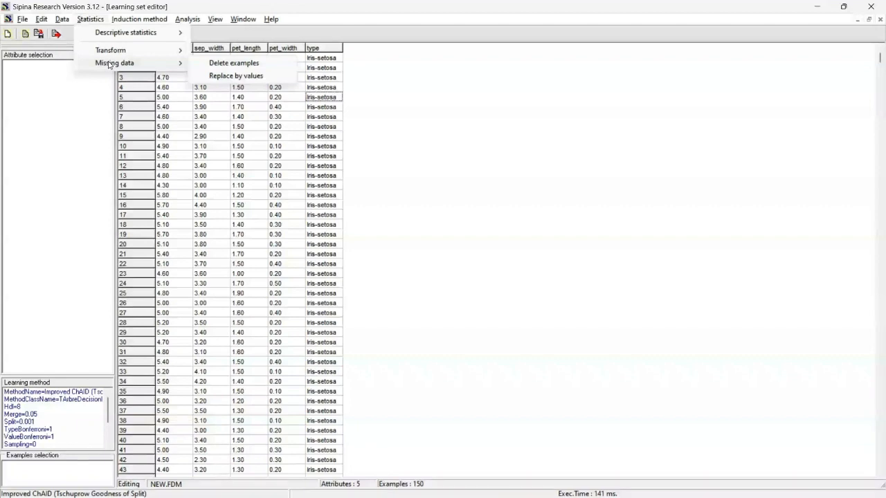
mouse_move(134, 33)
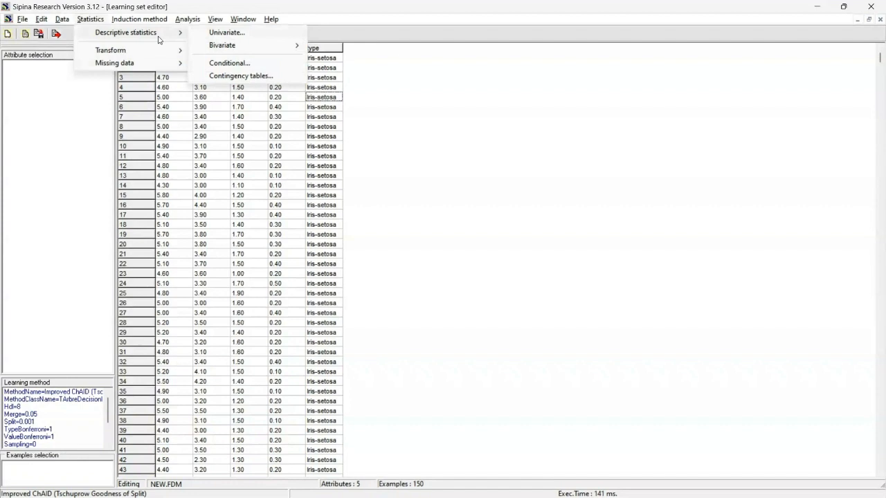
left_click(212, 33)
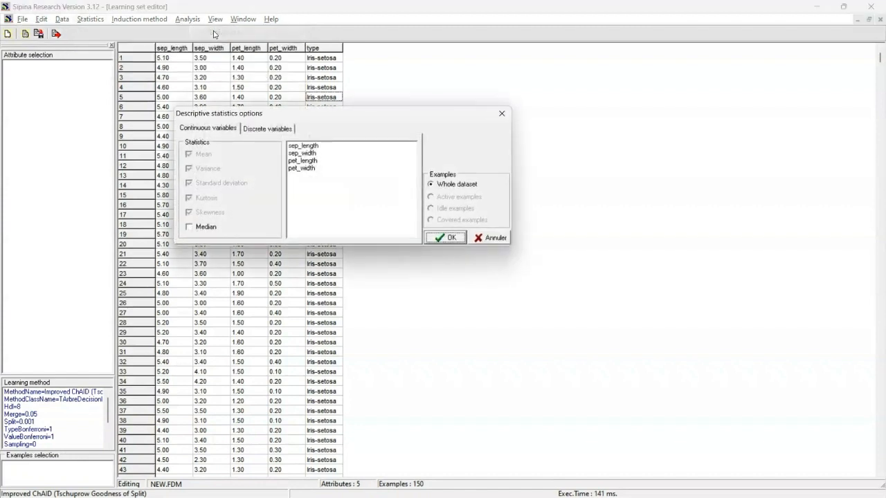
left_click(309, 146)
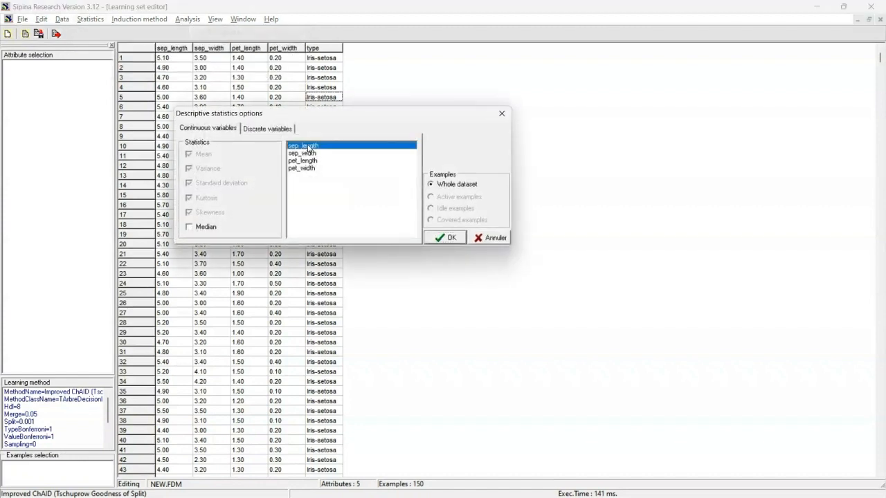
left_click(450, 238)
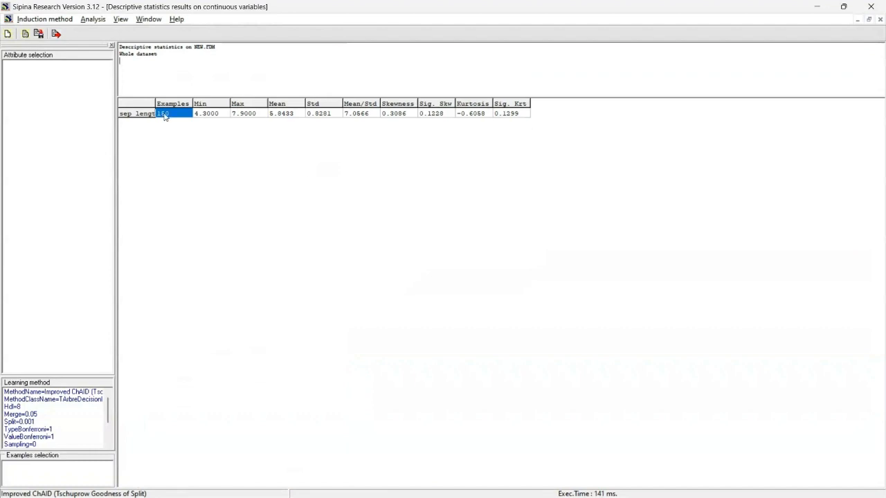
left_click(240, 116)
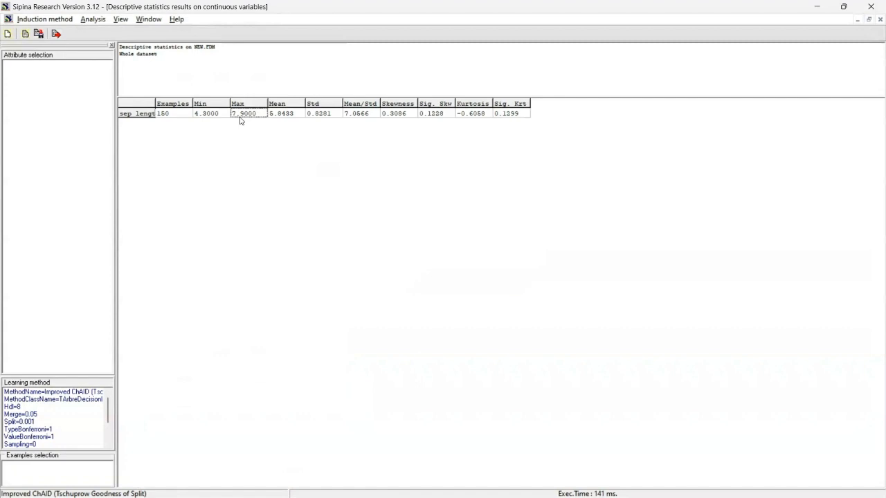
left_click(290, 115)
left_click(310, 115)
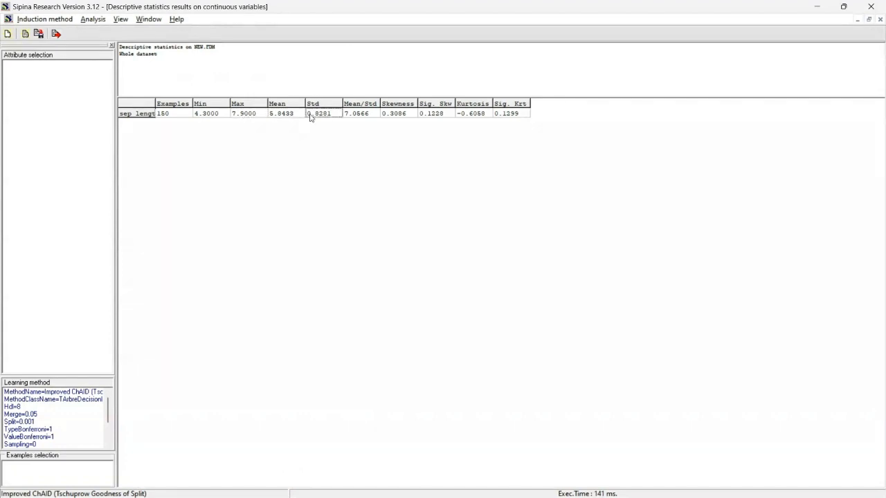
Compute univariate statistics for the discrete attribute type, review the class counts, and close the results window
left_click(91, 20)
mouse_move(62, 20)
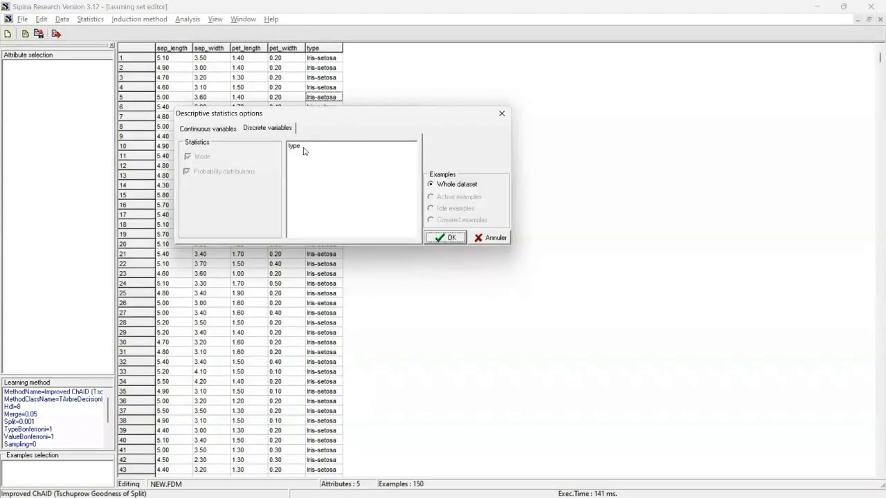
left_click(302, 149)
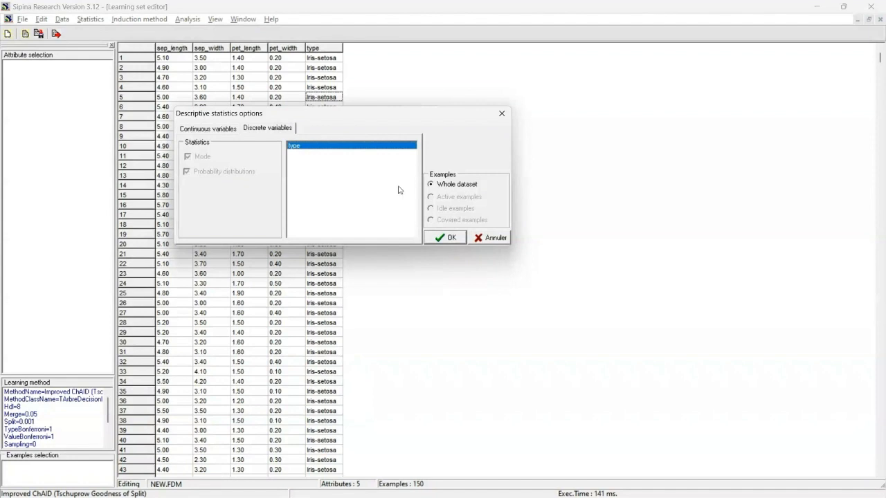
left_click(448, 238)
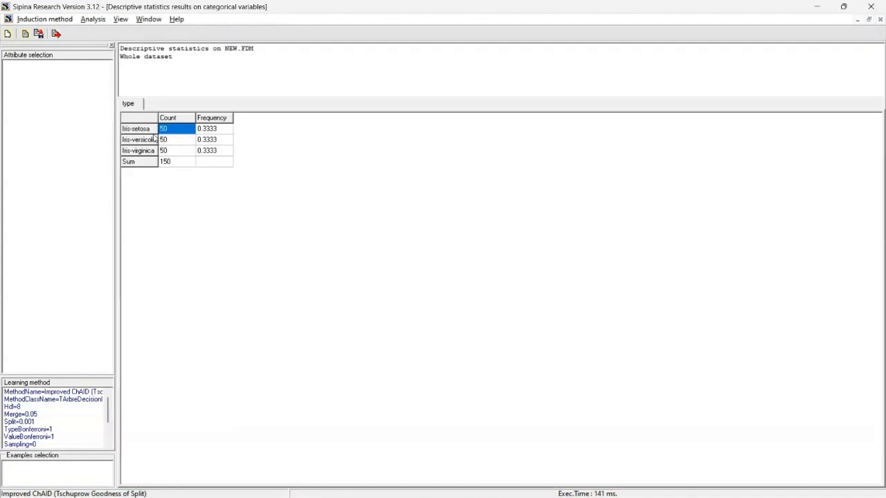
left_click(155, 131)
left_click(156, 142)
left_click(157, 147)
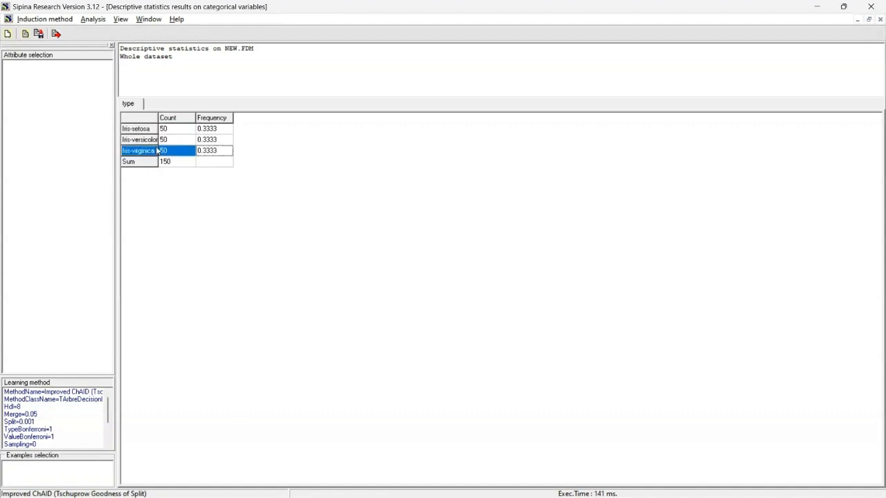
left_click(154, 130)
left_click(153, 140)
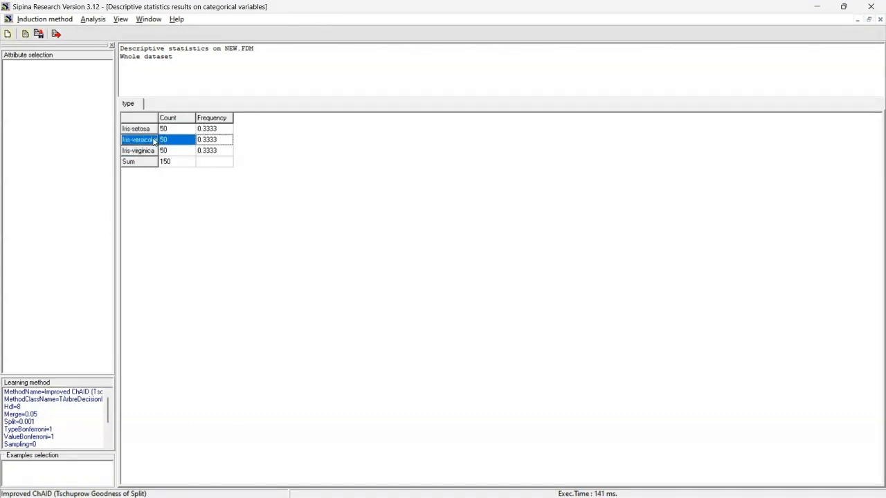
left_click(155, 150)
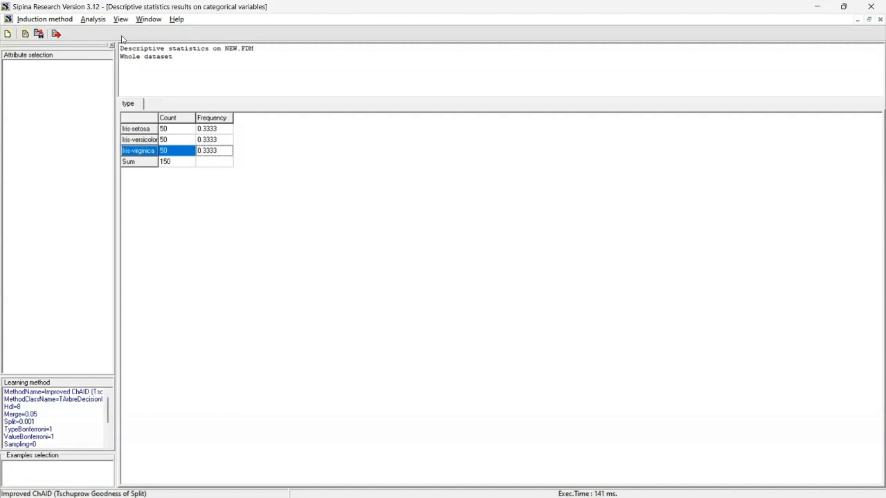
left_click(101, 18)
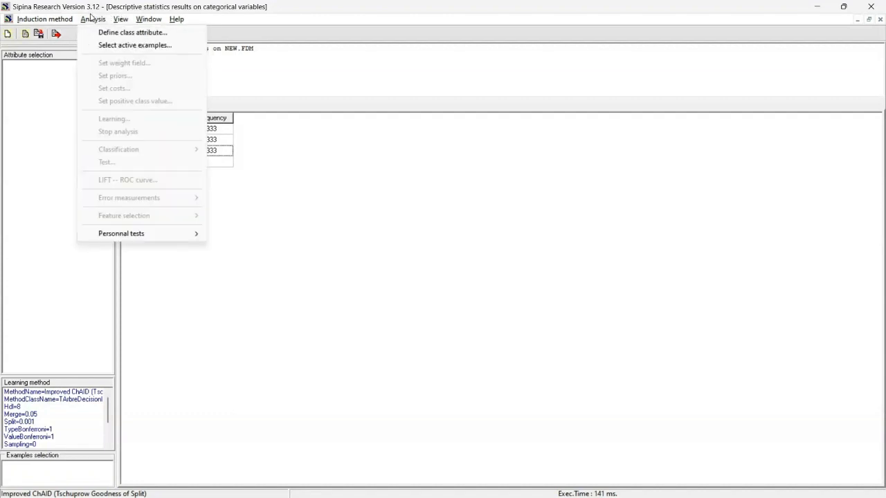
left_click(880, 20)
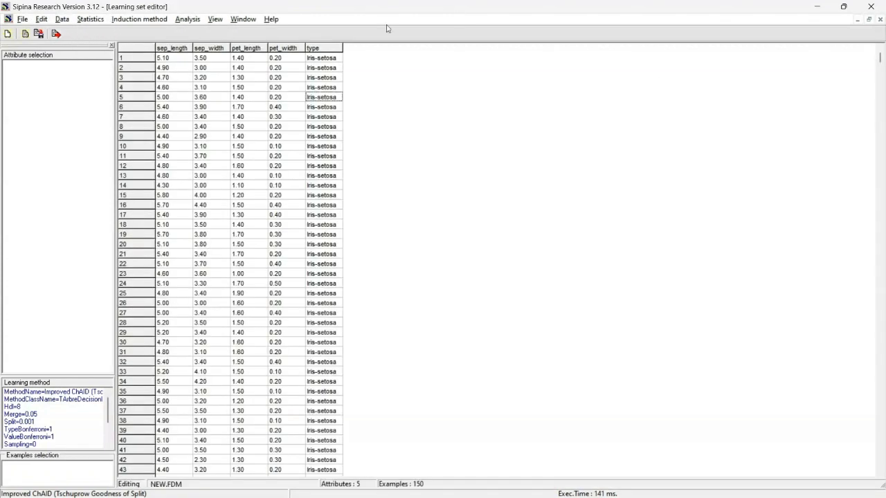
Plot a scatterplot with sep_length on the X axis and pet_length on the Y axis, then close it
left_click(88, 17)
mouse_move(173, 33)
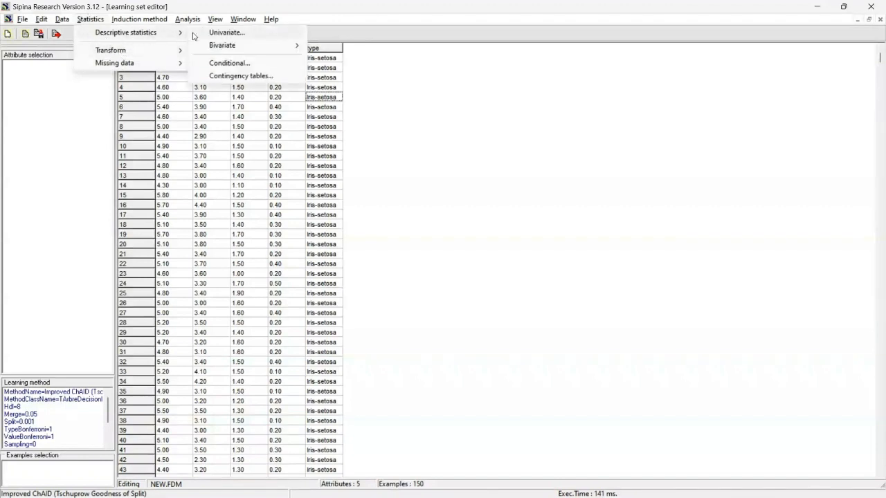
mouse_move(222, 46)
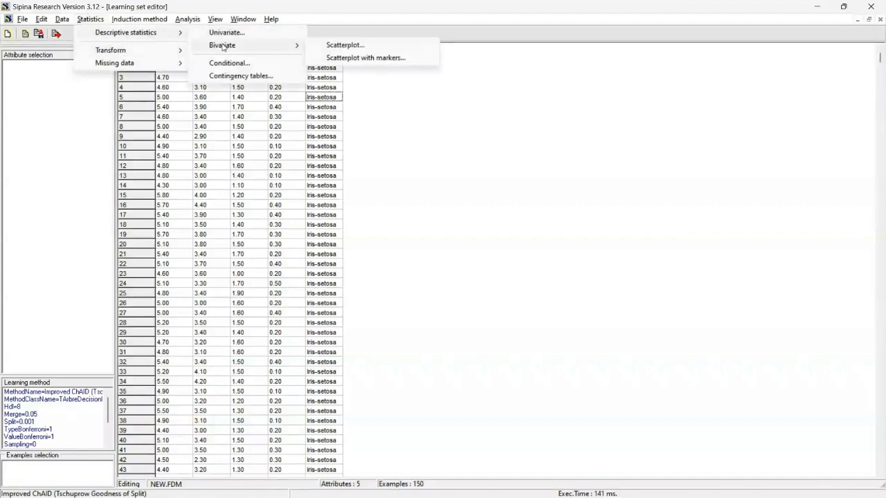
left_click(331, 46)
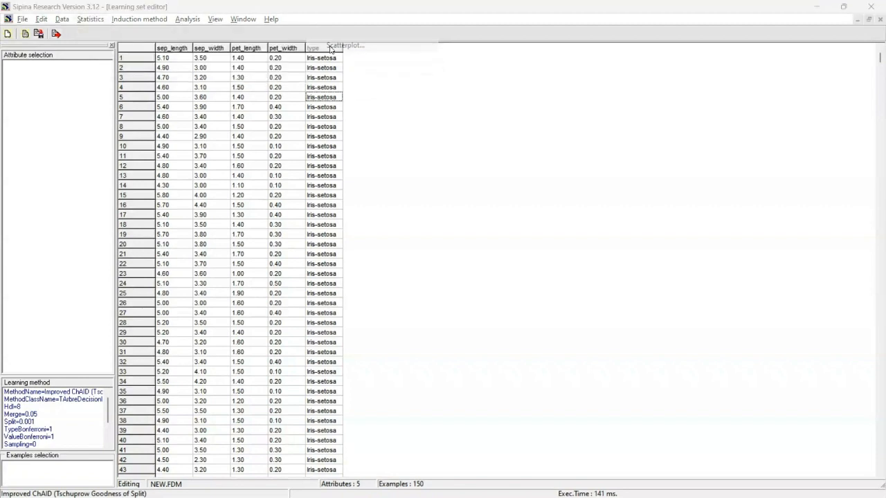
left_click_drag(215, 160, 215, 160)
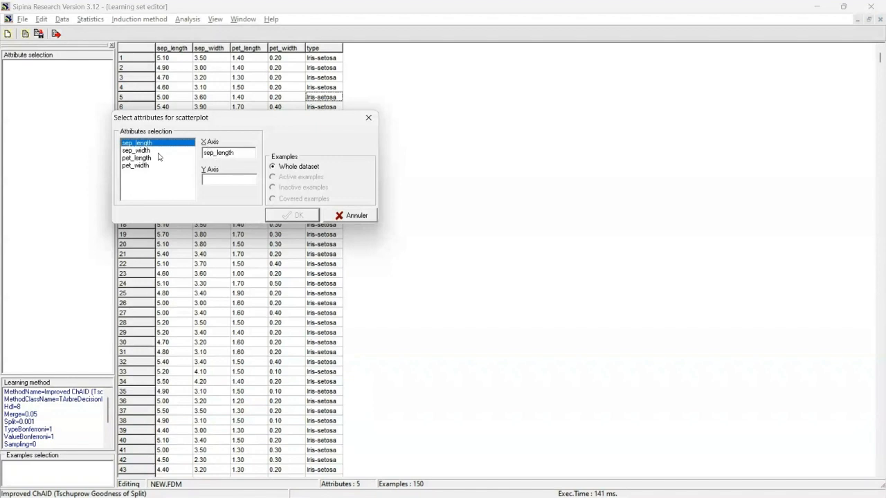
left_click_drag(131, 159, 220, 182)
left_click(302, 218)
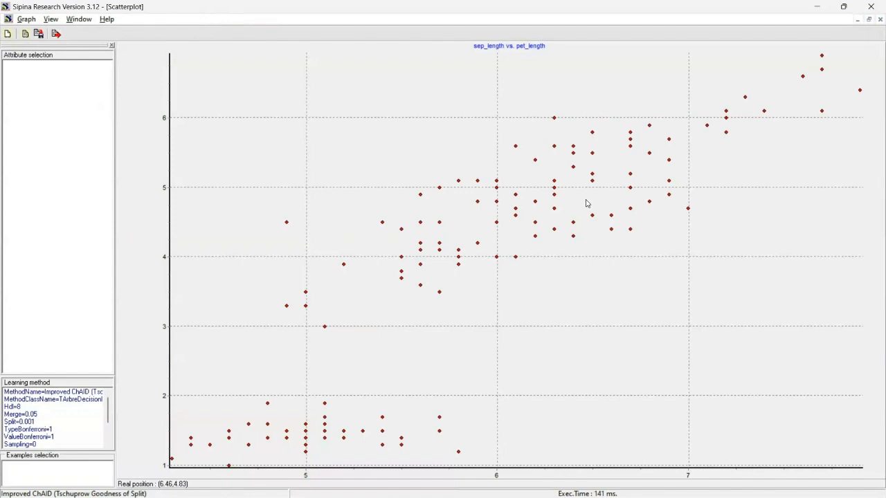
left_click(879, 19)
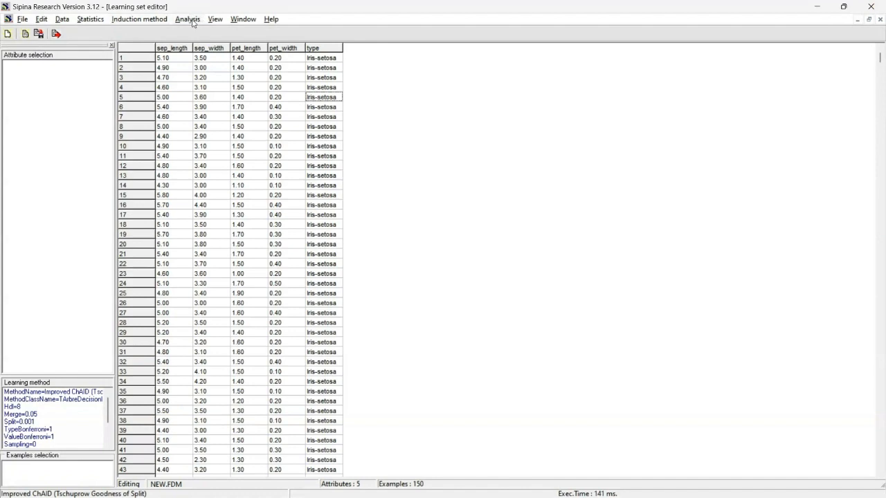
Plot a scatterplot with markers of sep_length versus pet_length, with markers by type
left_click(100, 18)
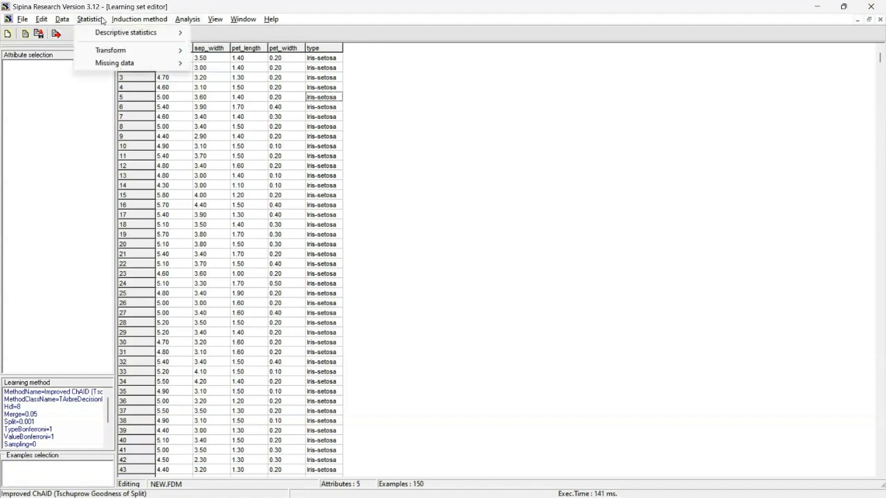
mouse_move(118, 33)
mouse_move(249, 44)
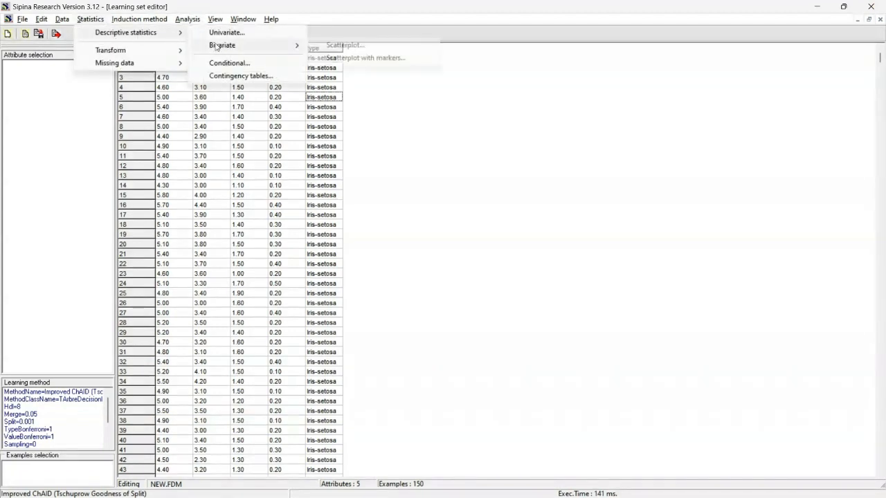
left_click(340, 61)
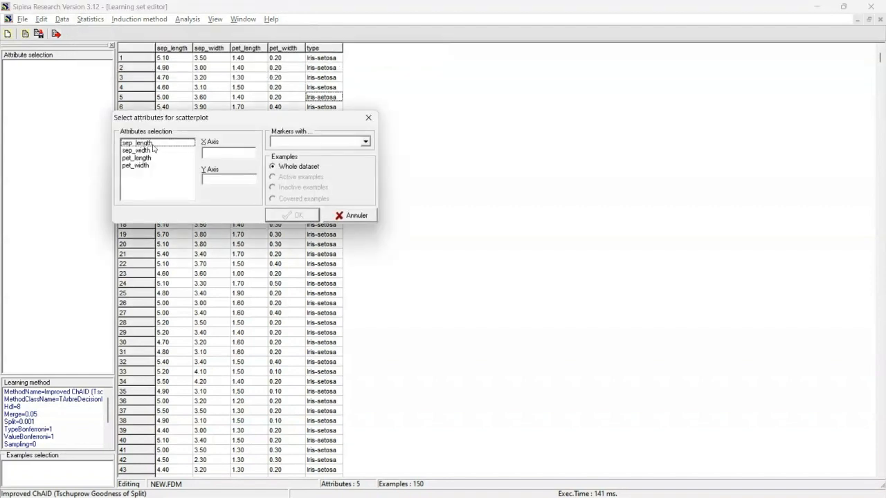
left_click_drag(150, 145, 220, 153)
left_click(141, 166)
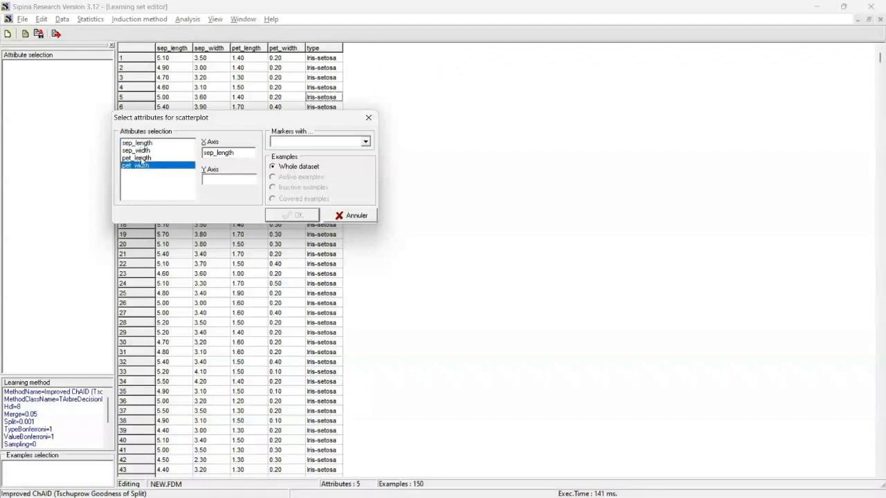
left_click_drag(142, 158, 228, 179)
left_click(307, 141)
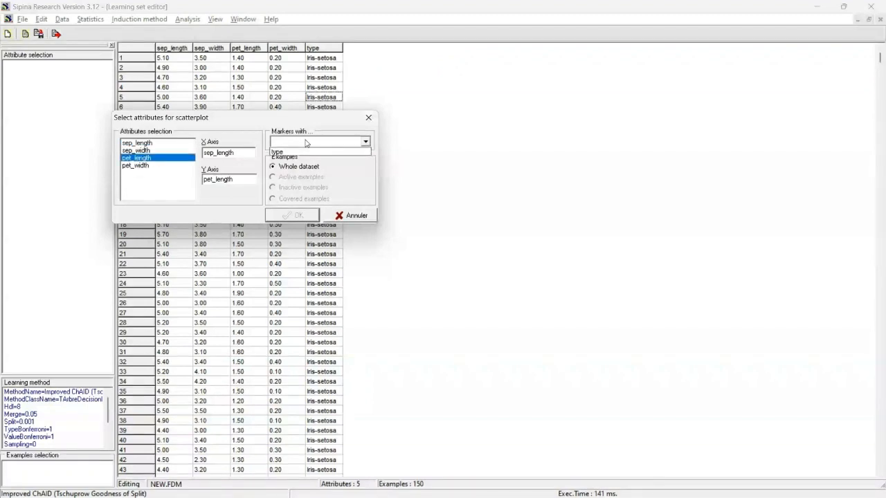
left_click(306, 151)
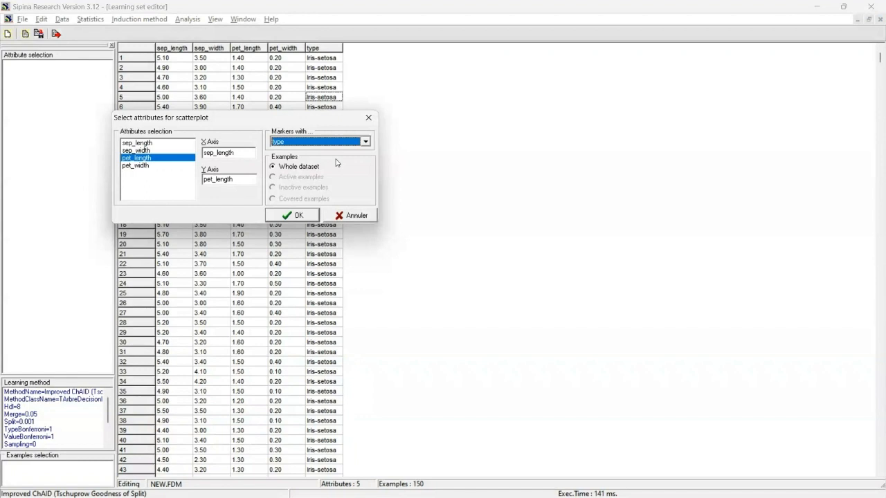
left_click(305, 217)
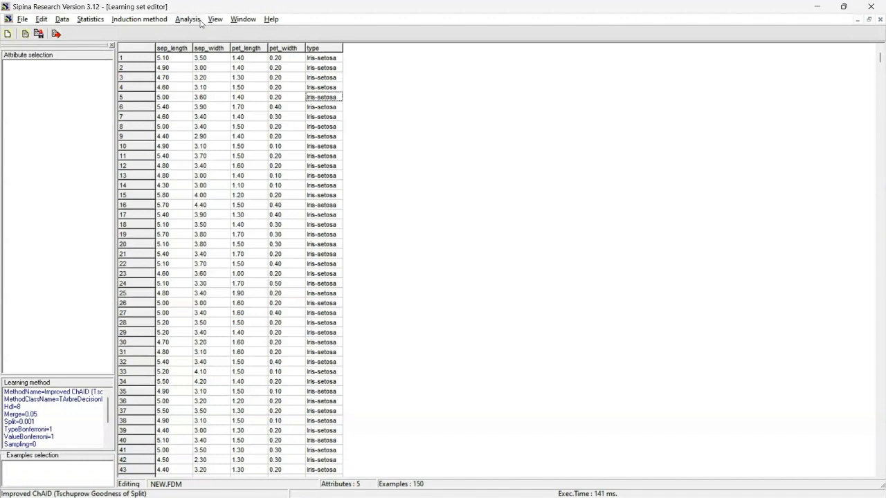
Define type as the class attribute with sep_length, sep_width, pet_length and pet_width as predictive attributes
left_click(192, 19)
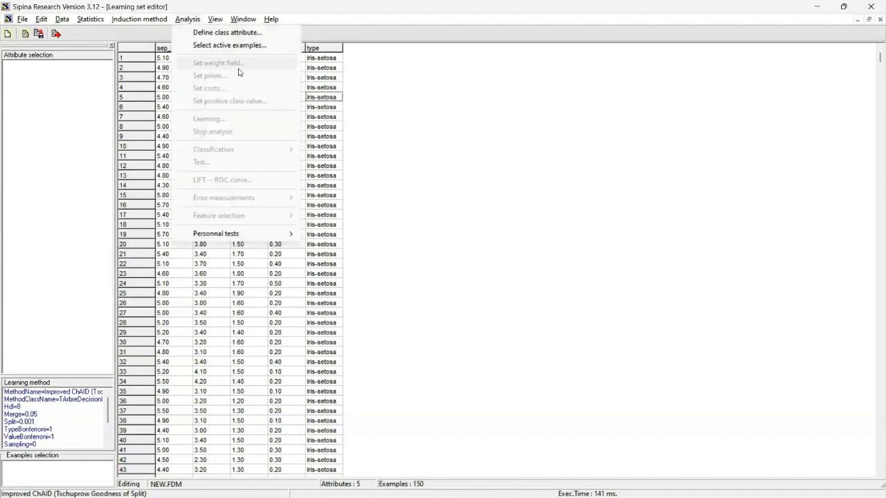
left_click(239, 33)
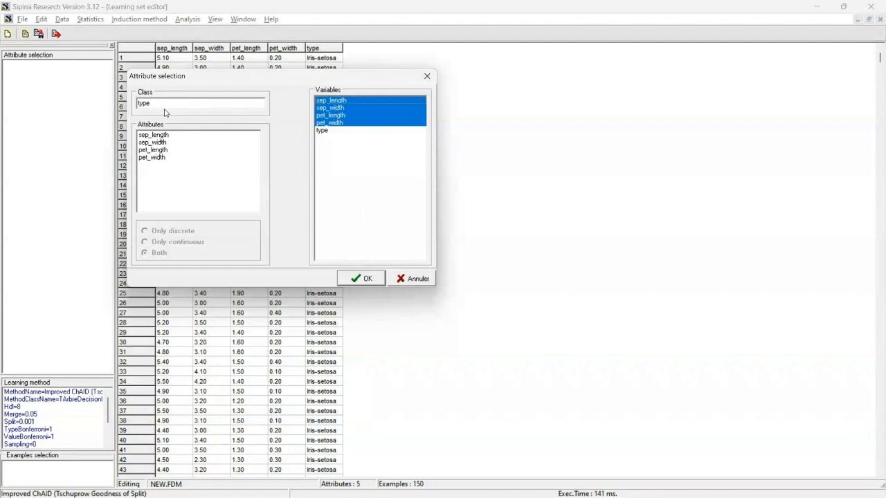
left_click(361, 278)
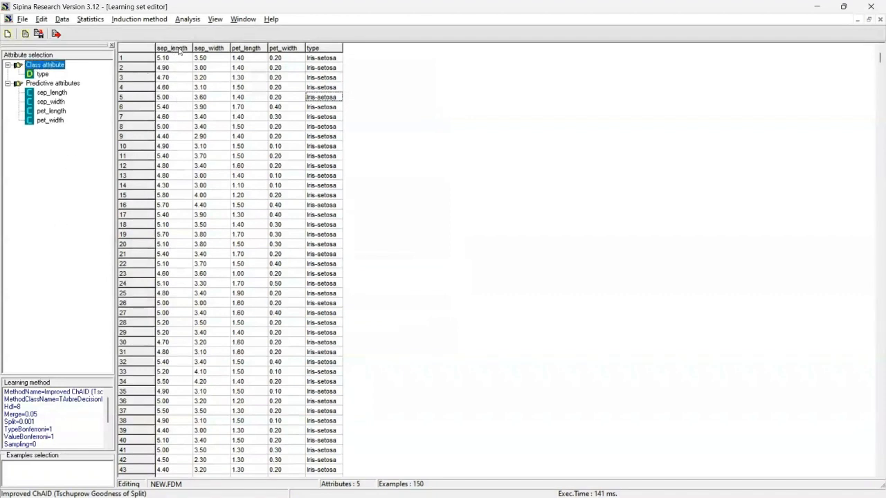
Select a random 50% sample of the examples as the active learning set and review the selected and idle groups
left_click(183, 19)
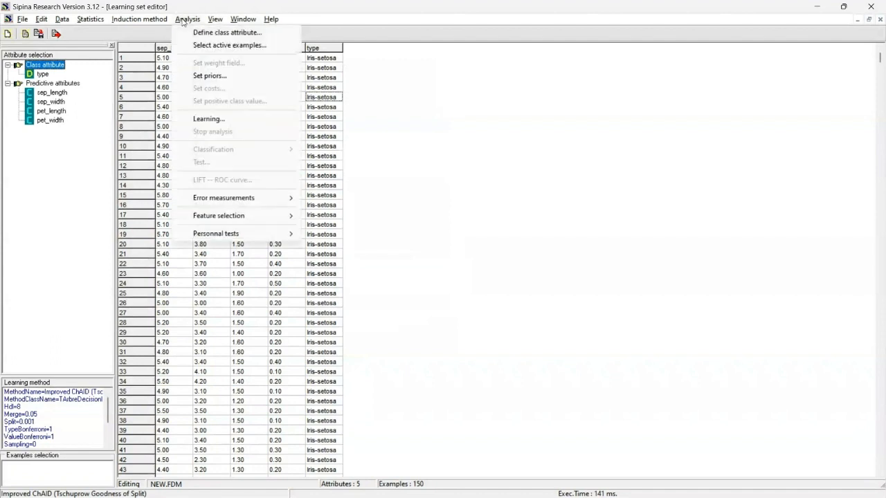
left_click(207, 46)
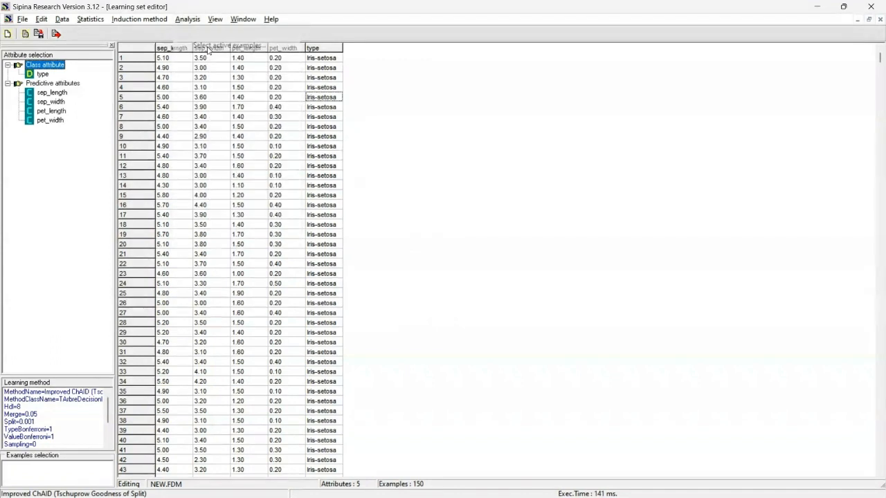
left_click(427, 323)
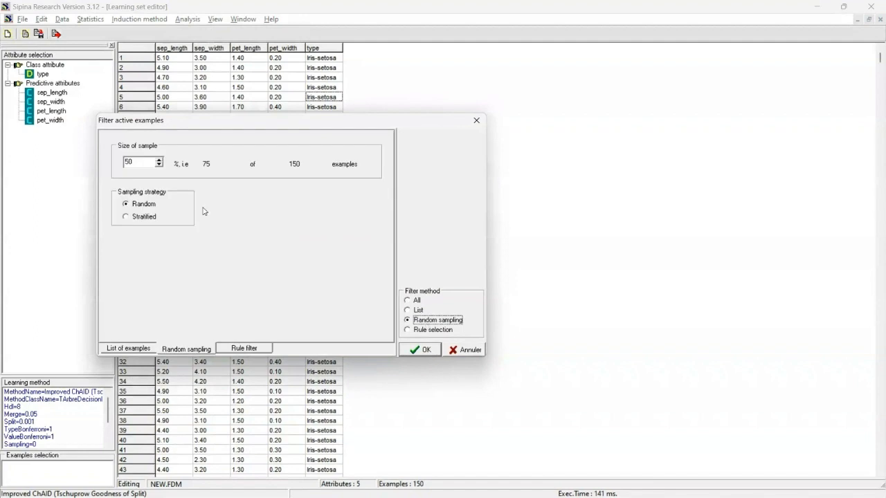
left_click(148, 161)
left_click(418, 349)
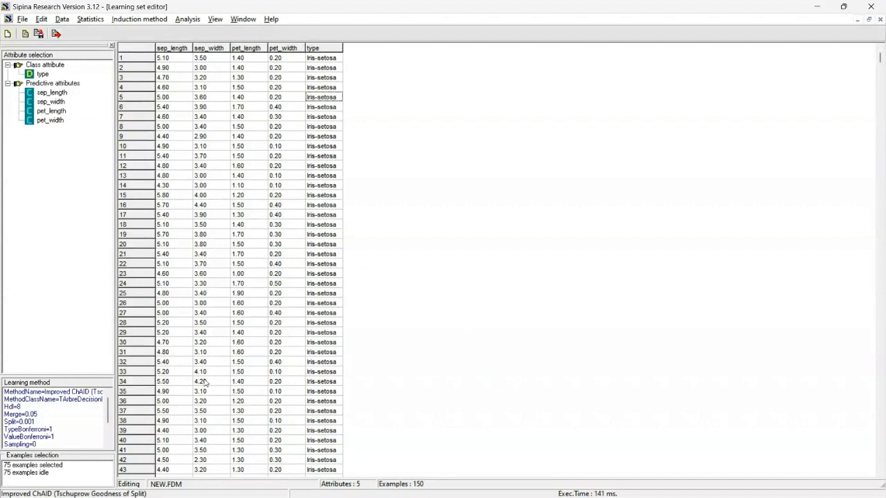
left_click(67, 466)
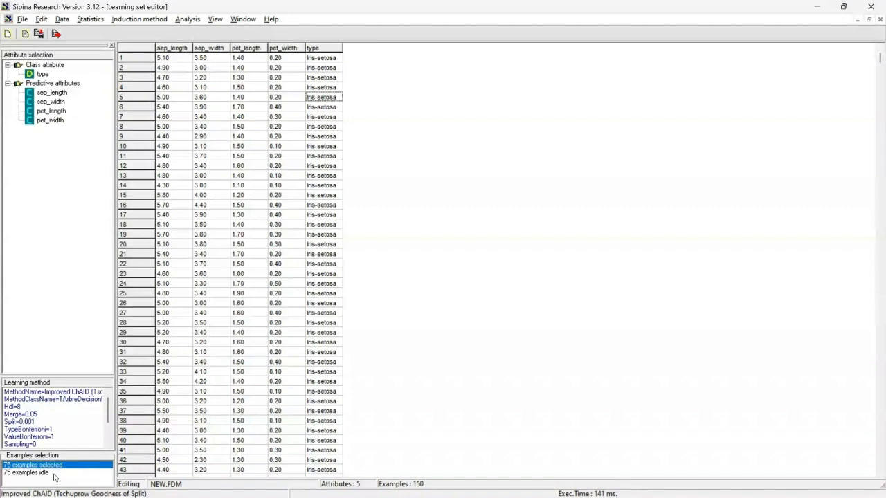
left_click(48, 474)
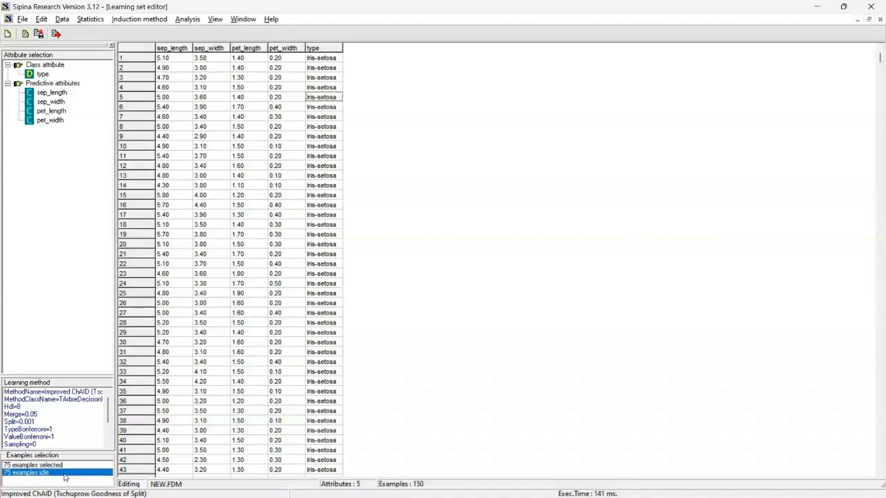
Choose C4.5 (Quinlan - 1993) as the induction method, keeping confidence level 25 and leaf size 2
left_click(122, 21)
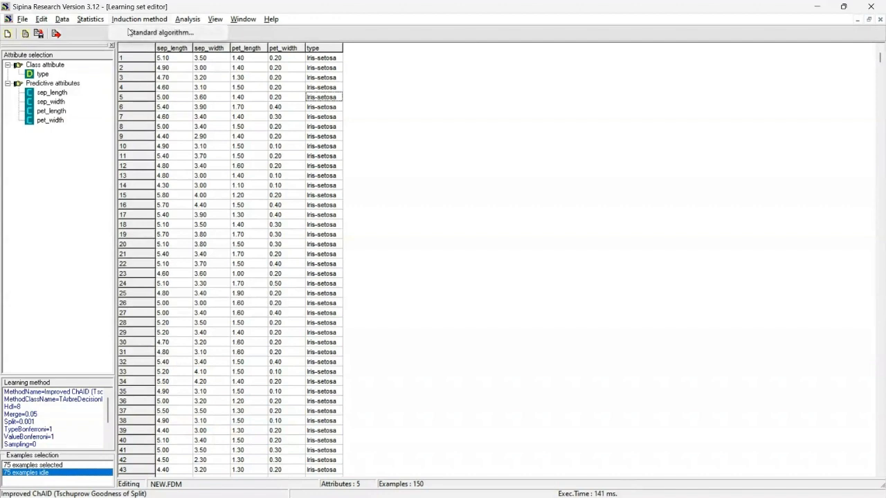
left_click(148, 33)
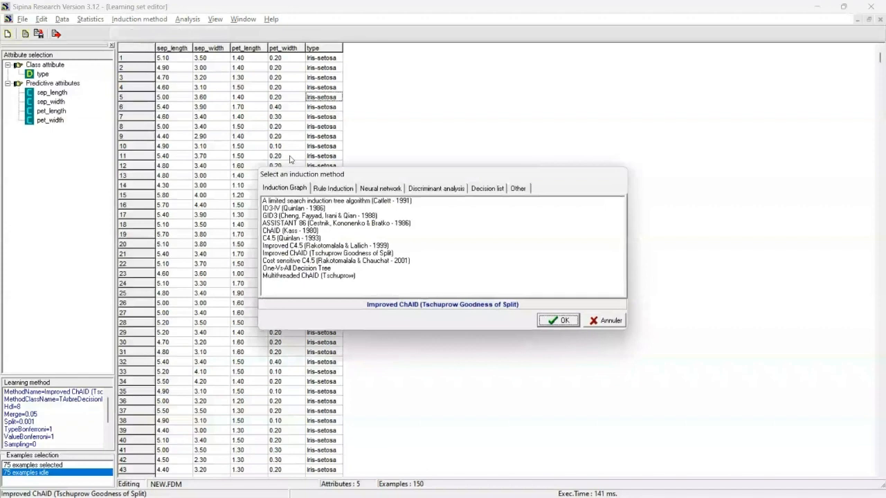
left_click(297, 238)
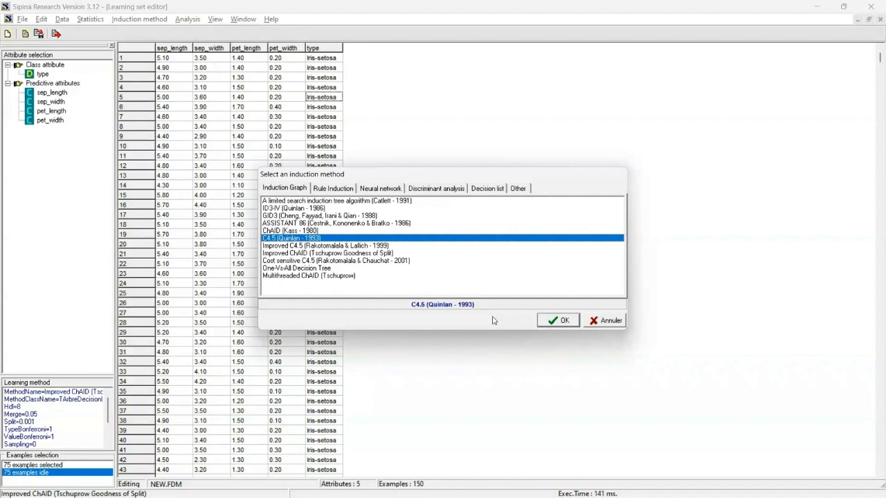
left_click(557, 321)
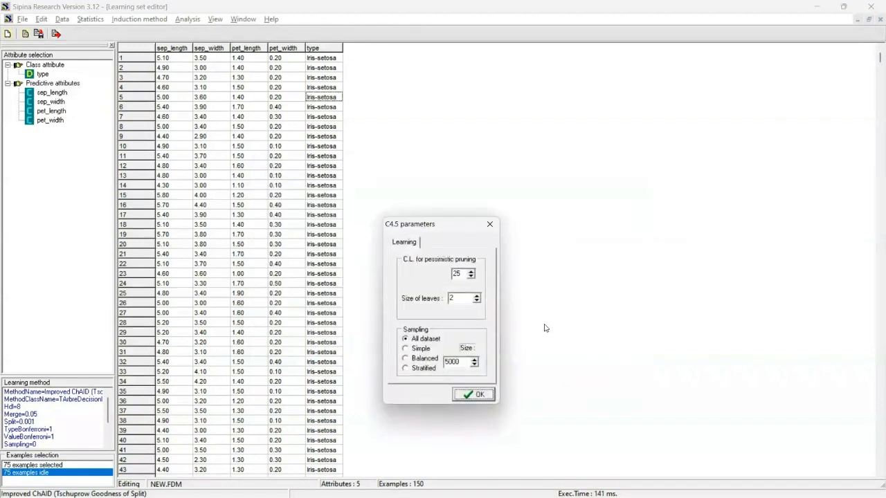
left_click(476, 395)
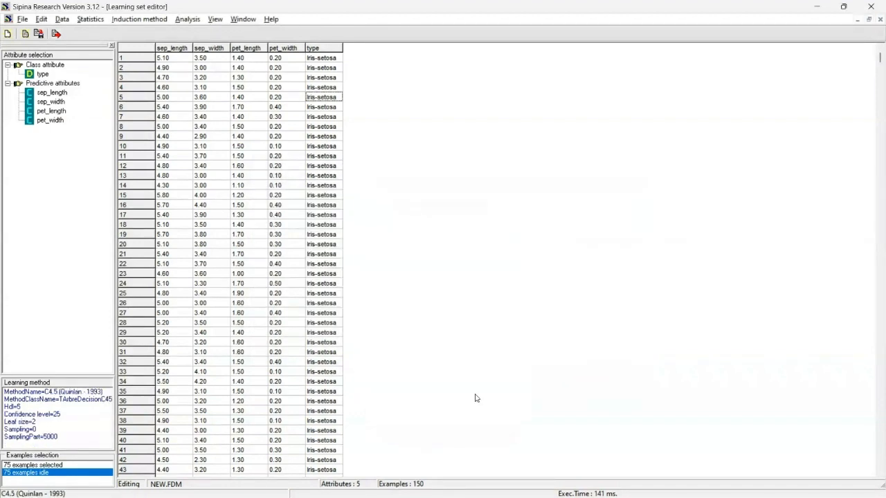
Run learning to induce the decision tree on the active examples
left_click(188, 20)
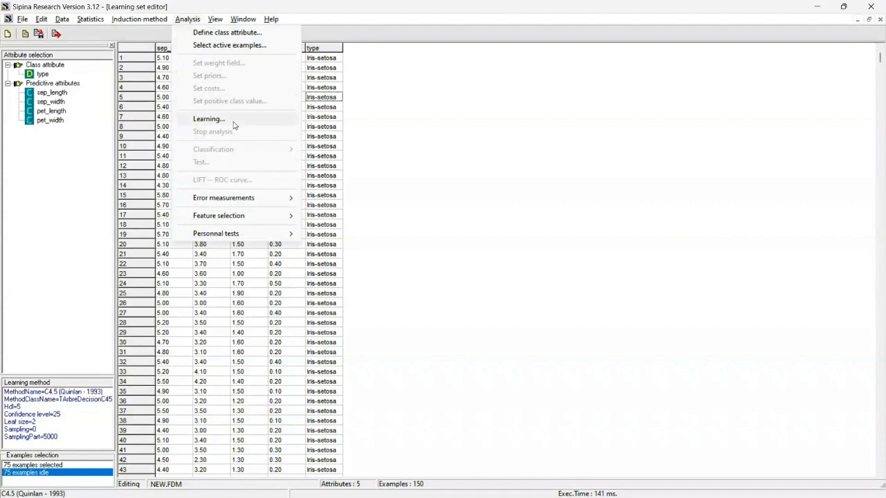
left_click(371, 146)
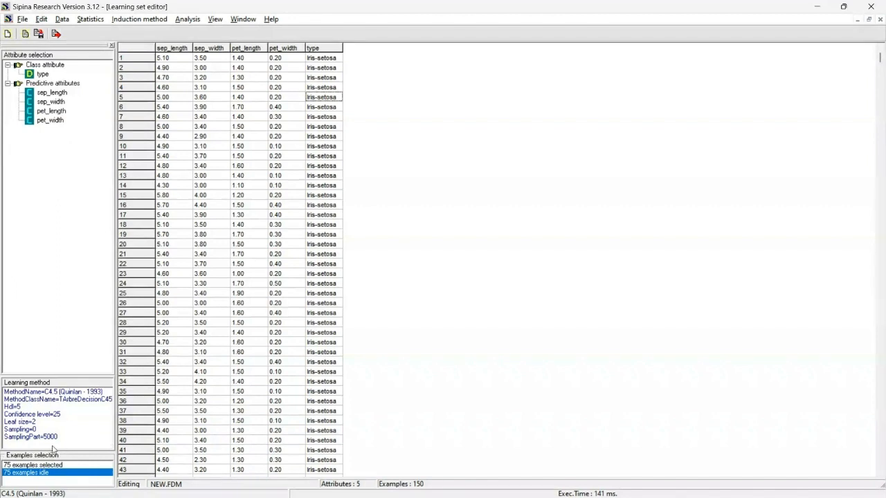
left_click(188, 19)
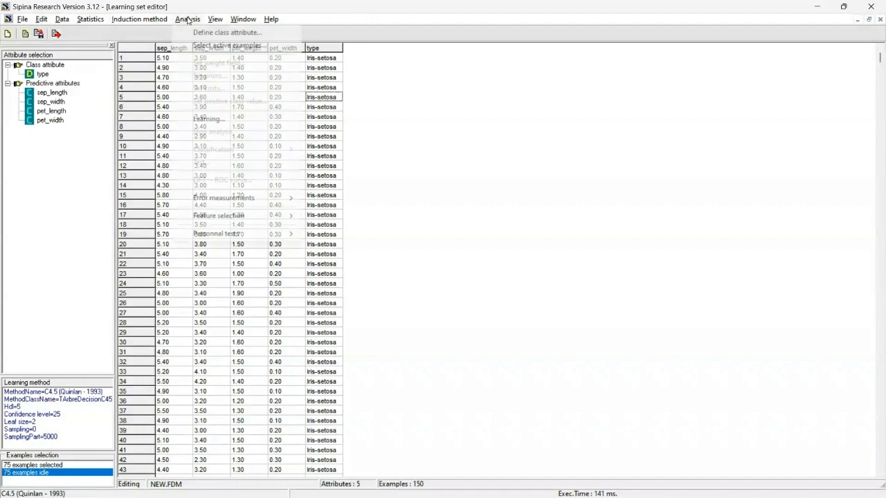
left_click(225, 118)
left_click_drag(242, 123, 256, 123)
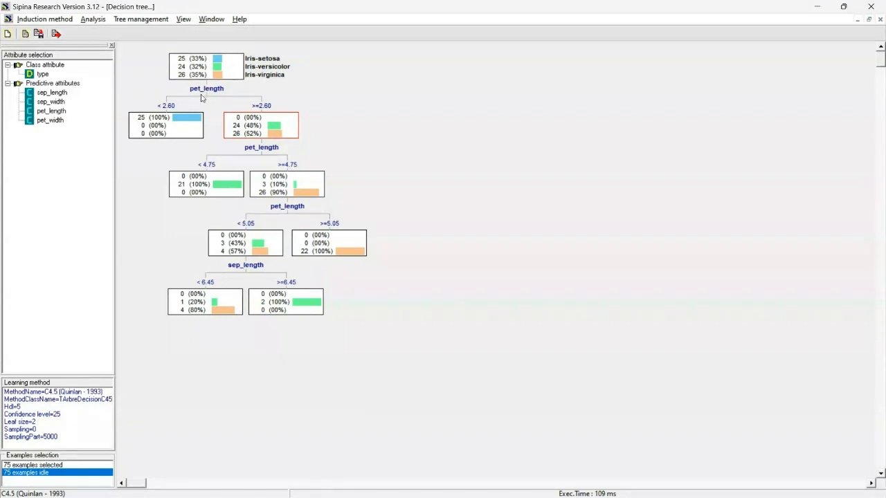
Inspect each node of the decision tree, from the root split down to the sep_length leaves
left_click(185, 131)
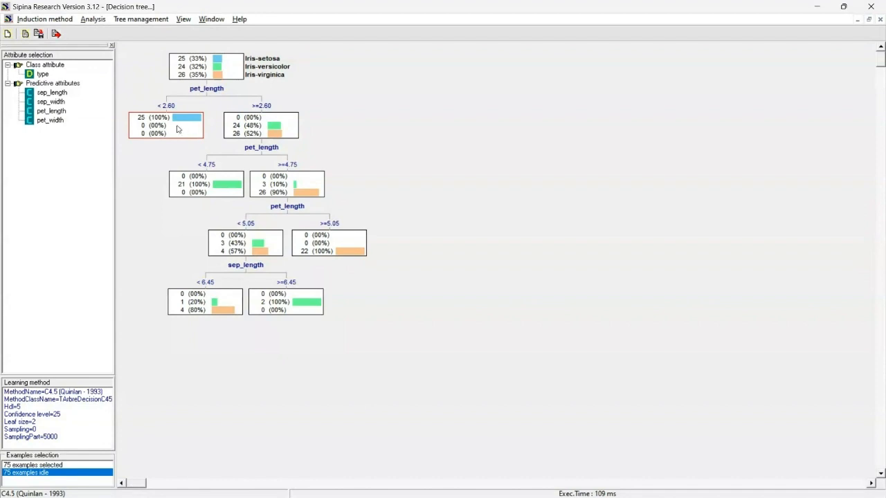
left_click(239, 118)
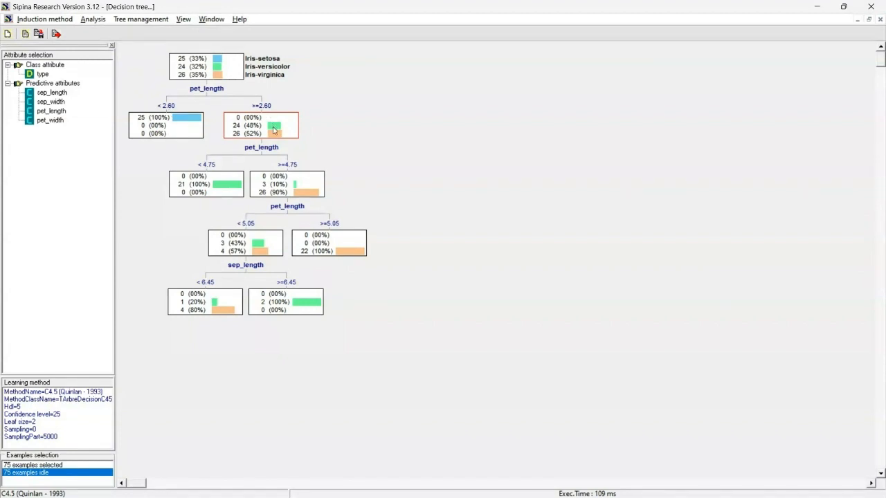
left_click_drag(272, 127, 270, 127)
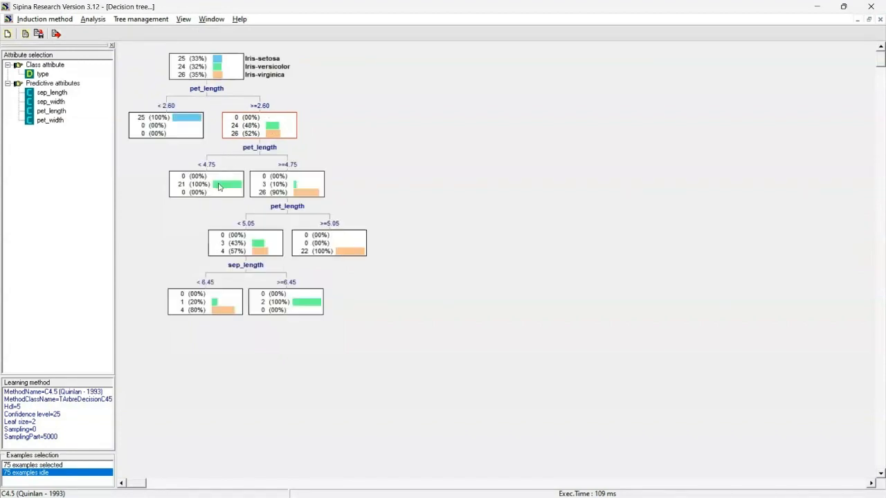
left_click(219, 187)
left_click(266, 188)
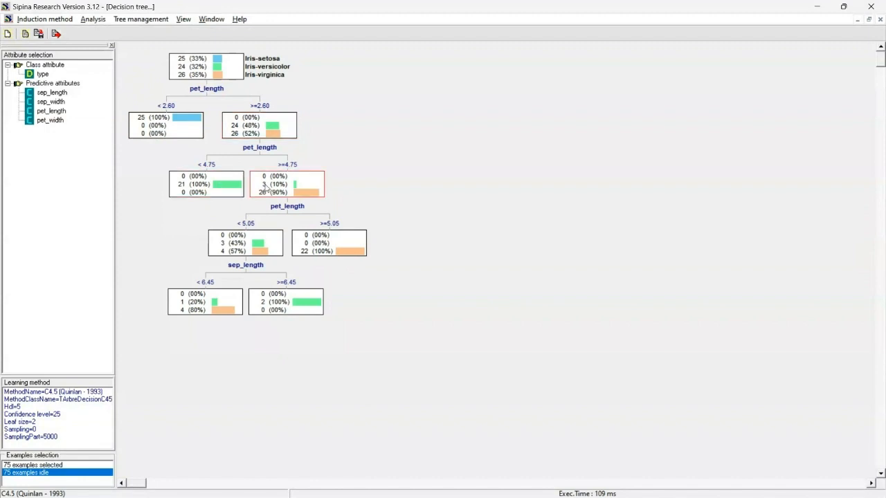
left_click(219, 182)
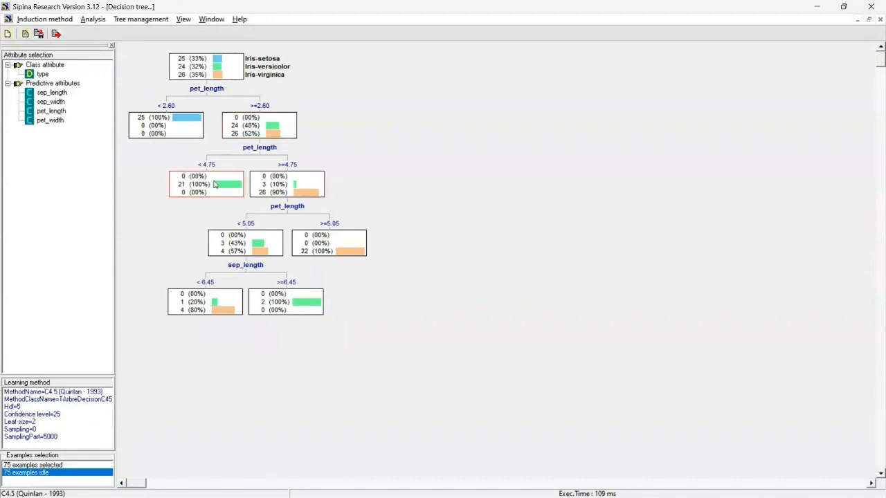
left_click_drag(213, 181, 211, 181)
left_click(266, 185)
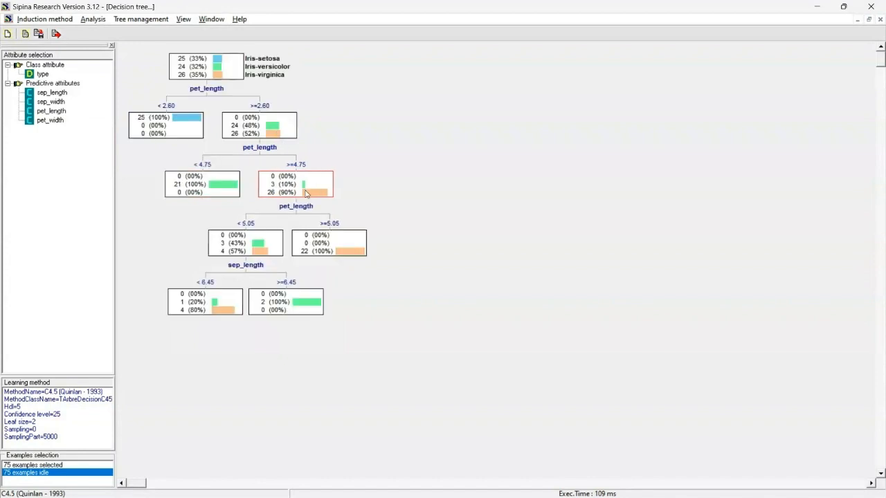
left_click(259, 243)
left_click(313, 246)
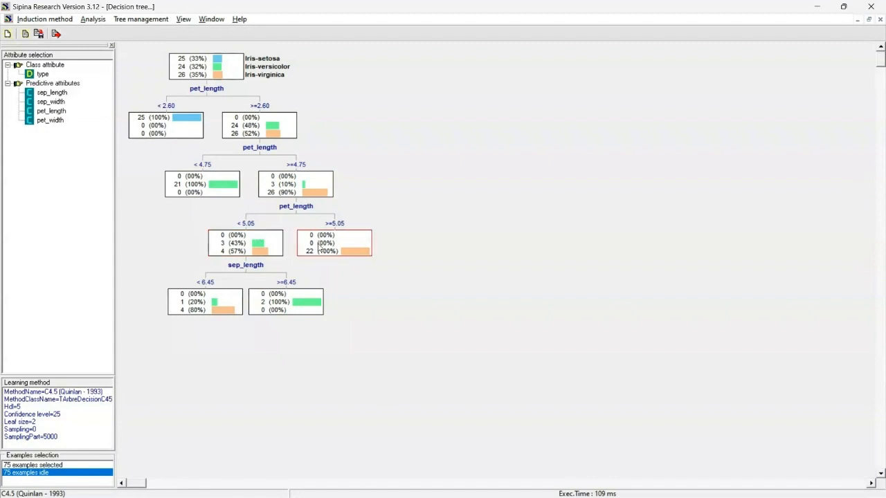
left_click(304, 186)
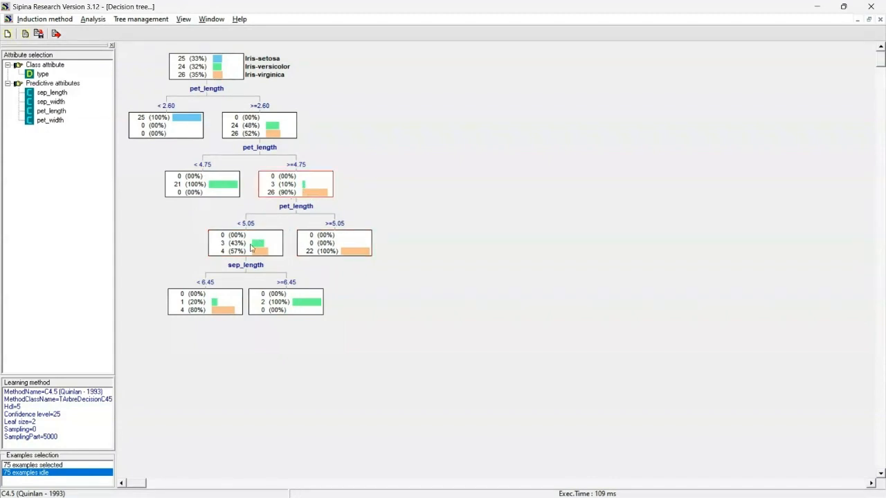
left_click(319, 247)
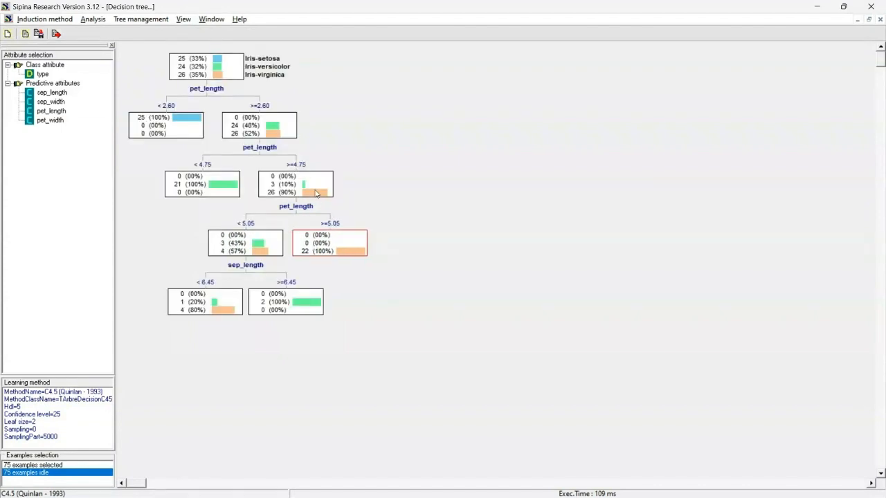
left_click(262, 250)
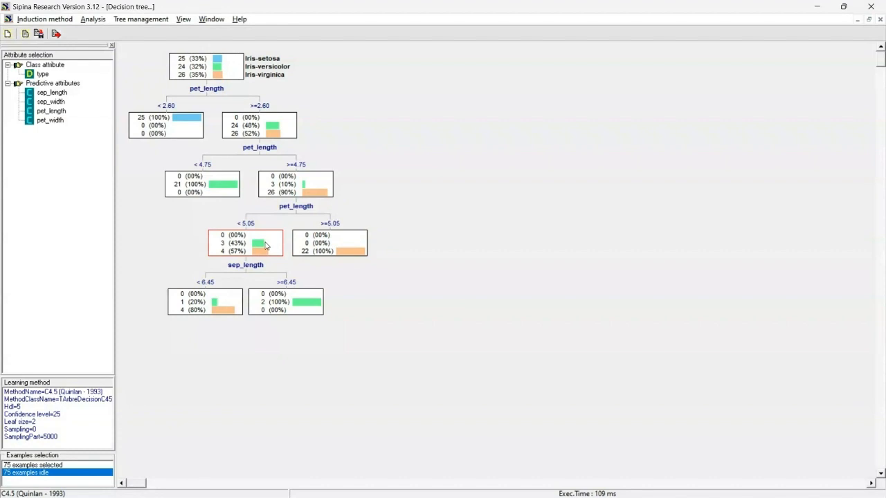
left_click(228, 305)
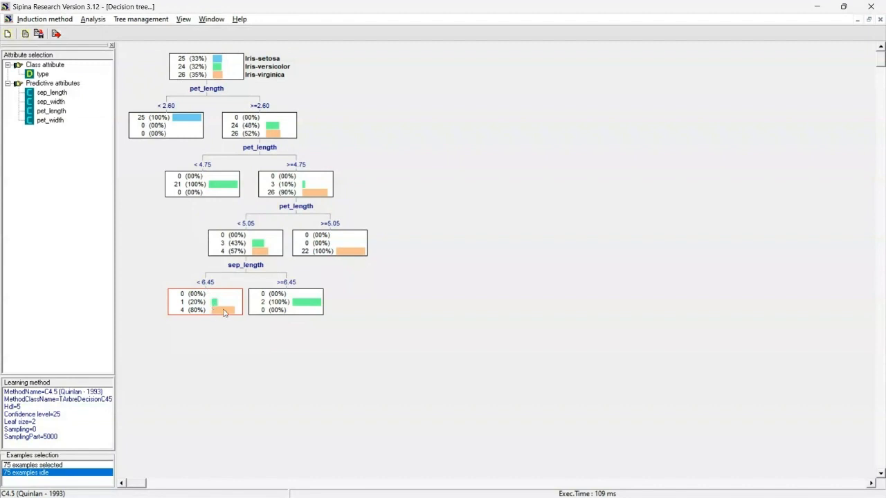
left_click(289, 301)
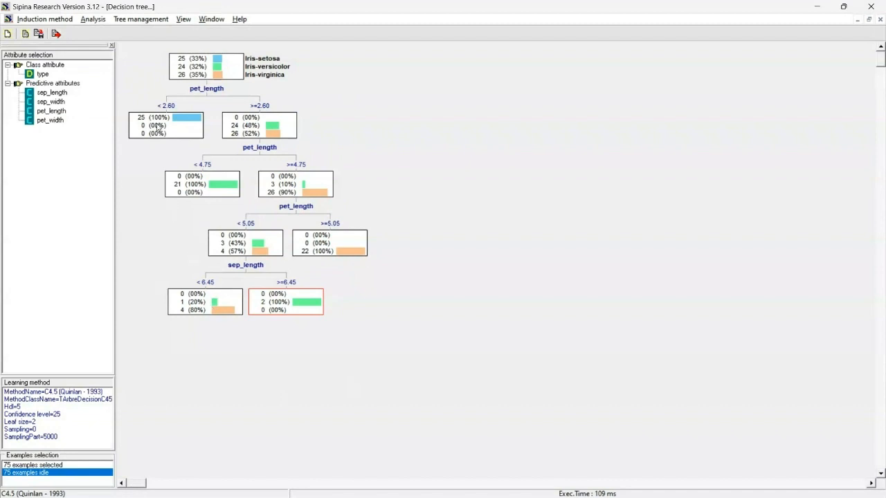
Test the classifier on the inactive examples, then close the confusion matrix and decision tree windows
left_click(93, 20)
left_click(128, 161)
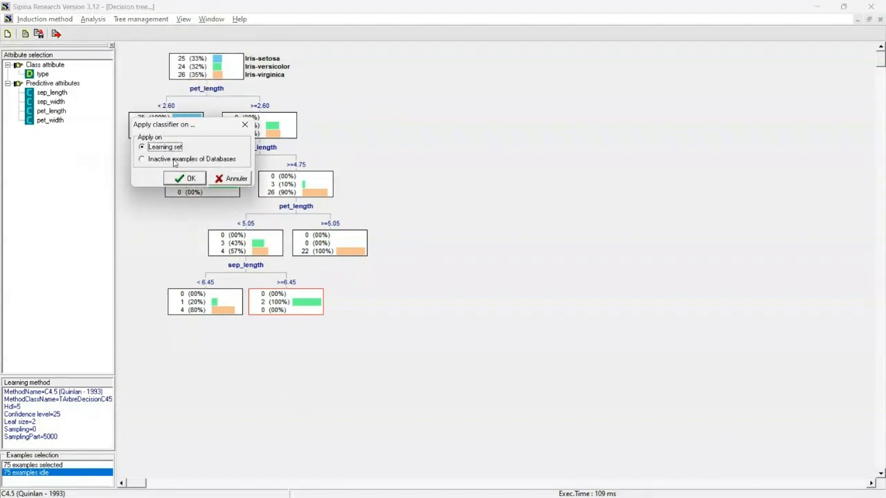
left_click(184, 161)
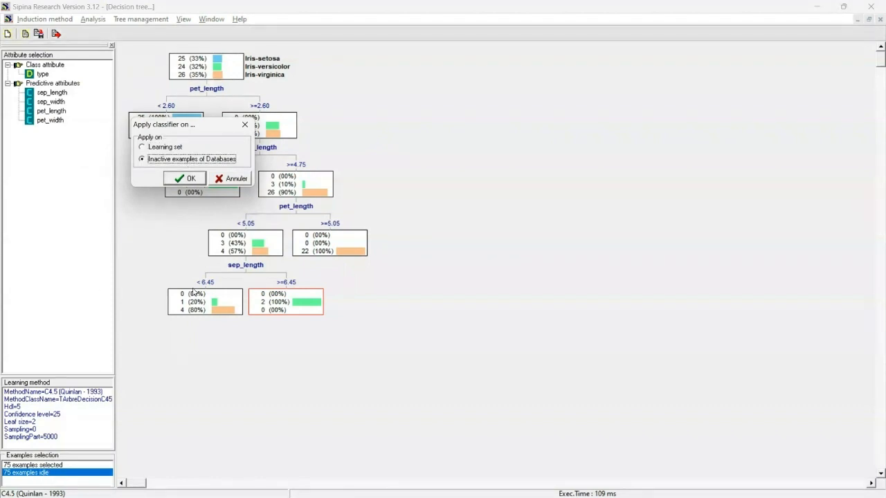
left_click(172, 181)
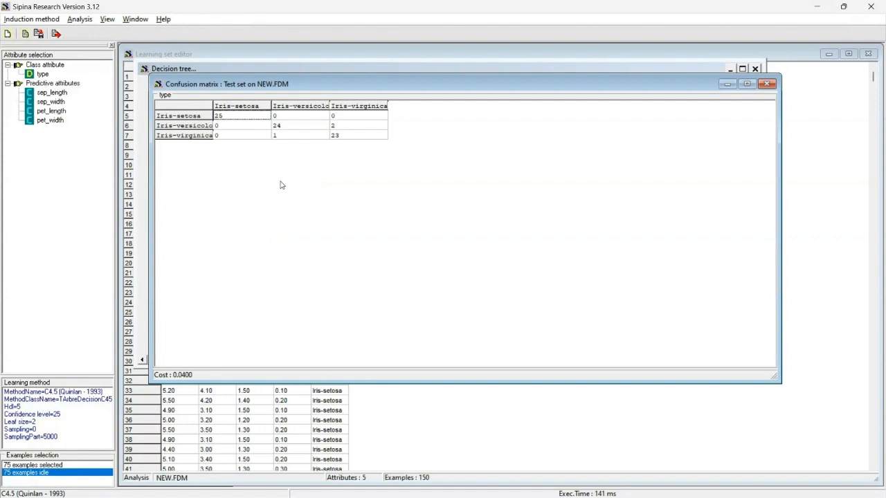
left_click(766, 84)
left_click(731, 69)
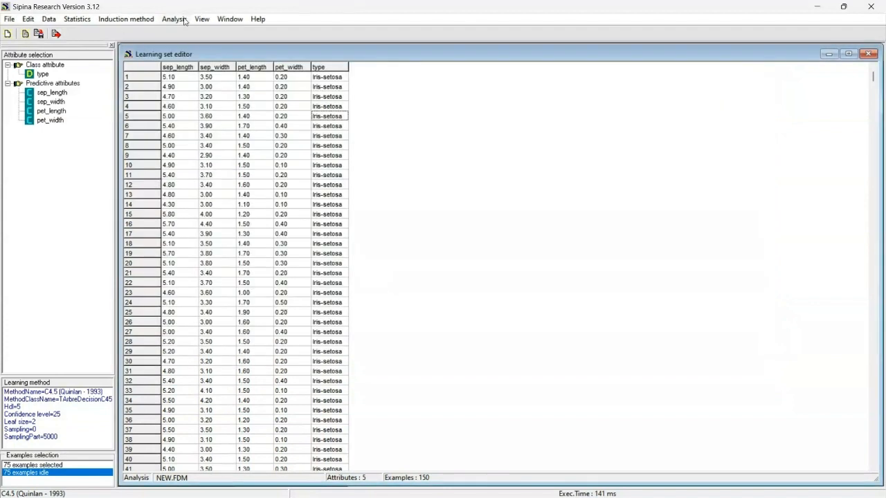
left_click(182, 20)
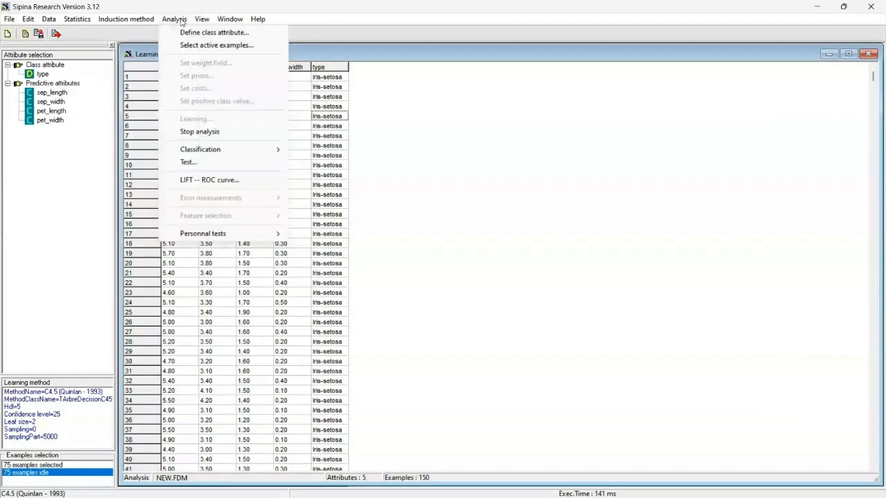
left_click(223, 162)
left_click(245, 123)
Open the LIFT and ROC curve analysis targeting Iris-setosa, with sep_length as the ranking attribute
left_click(183, 22)
left_click(208, 180)
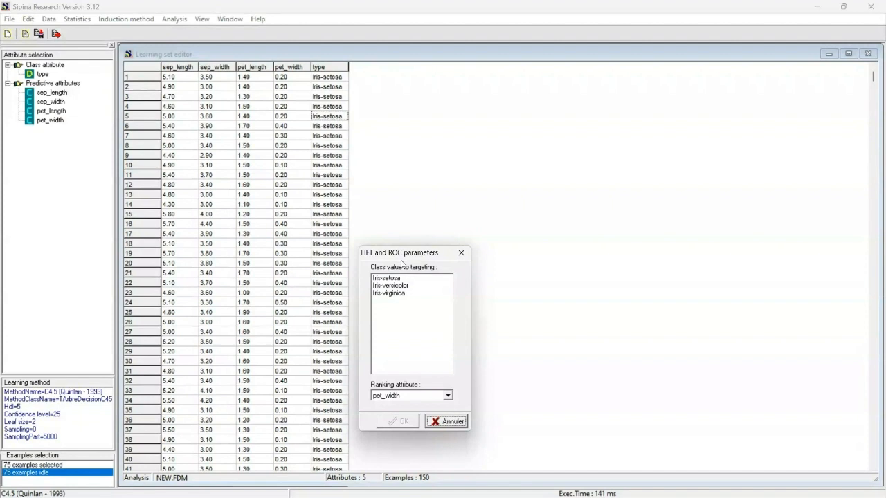
left_click(395, 280)
left_click(399, 397)
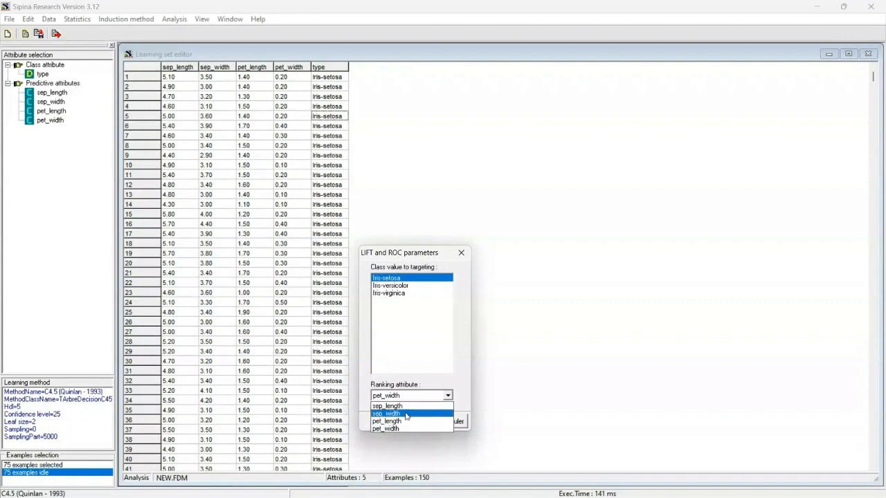
left_click(403, 406)
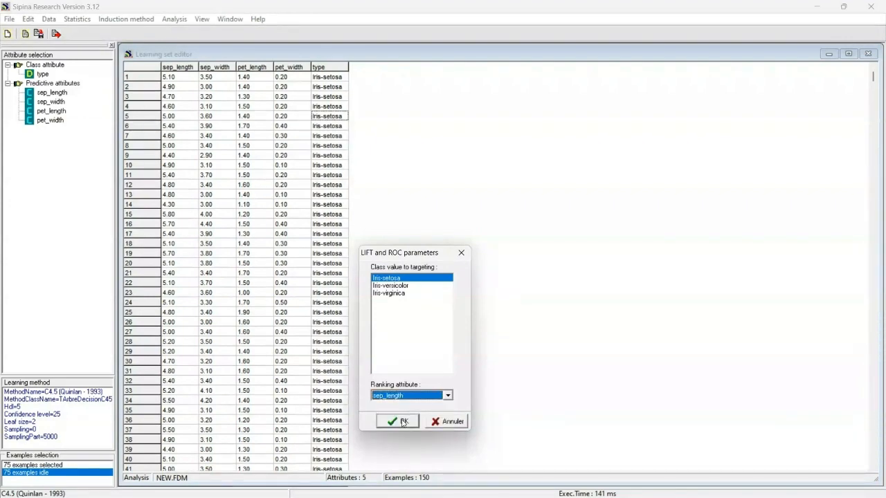
left_click(404, 423)
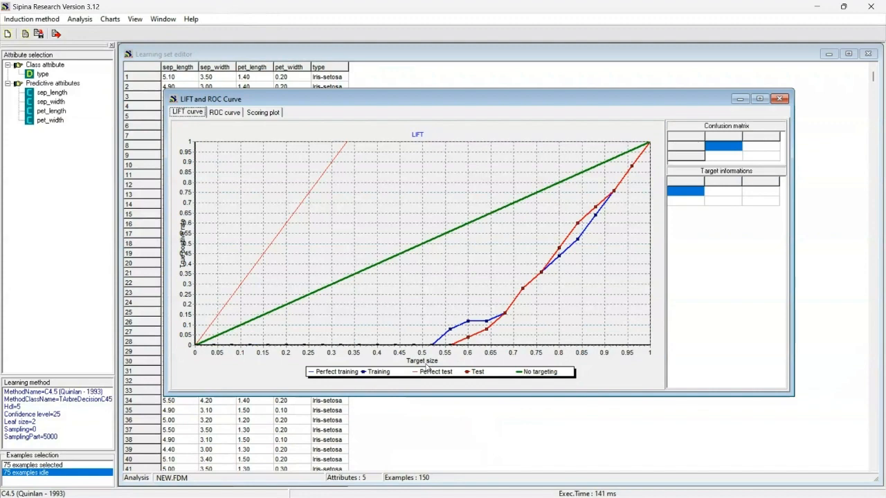
Examine the ROC curve and scoring plot, return to the LIFT curve, and close the curve window
left_click(224, 113)
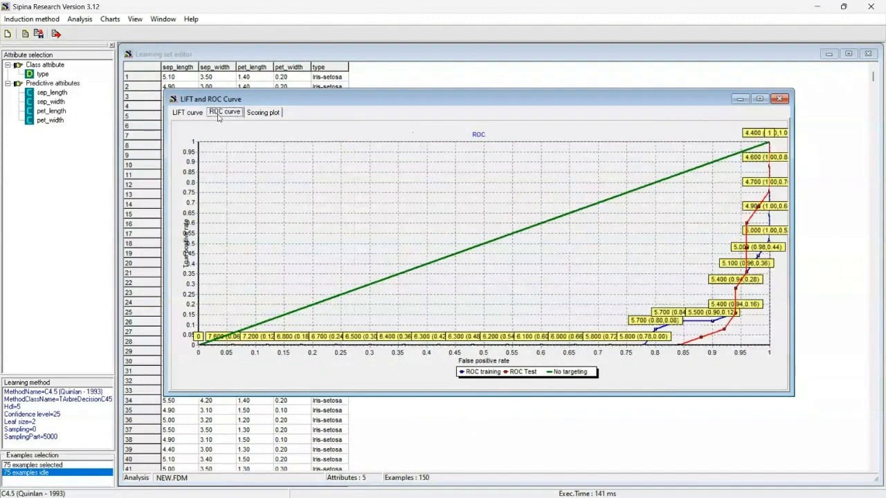
left_click(264, 114)
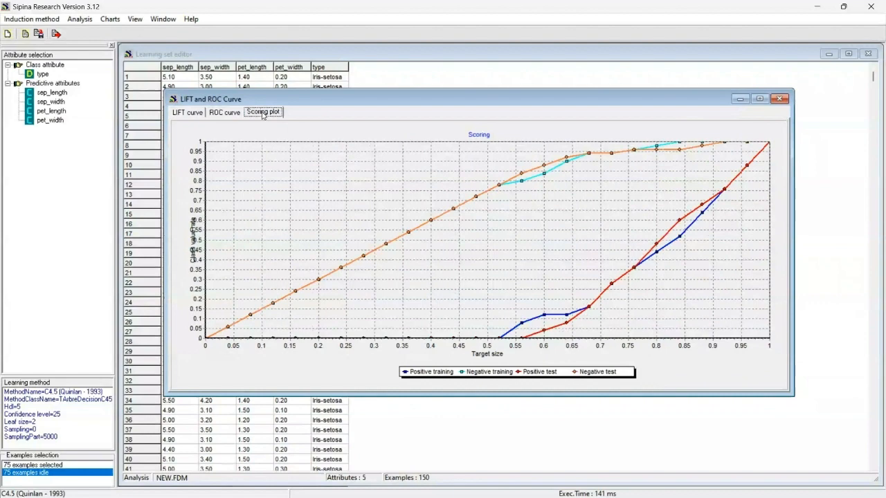
left_click(224, 113)
left_click(194, 113)
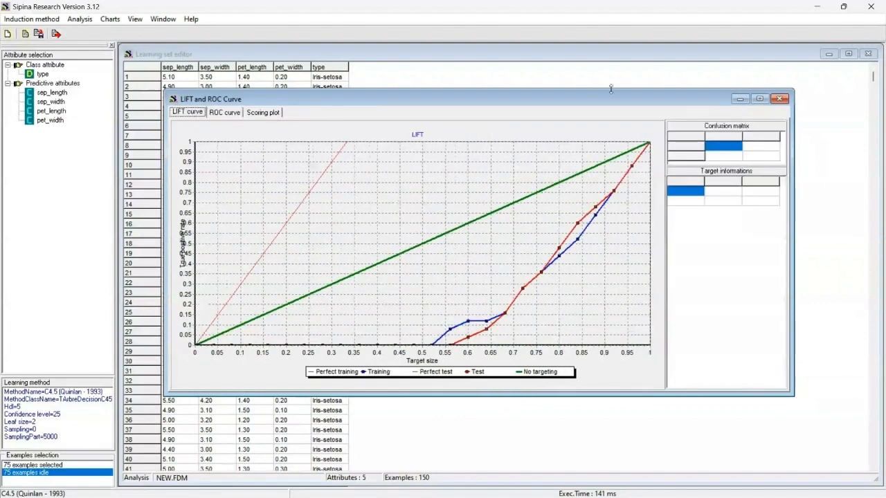
left_click(779, 100)
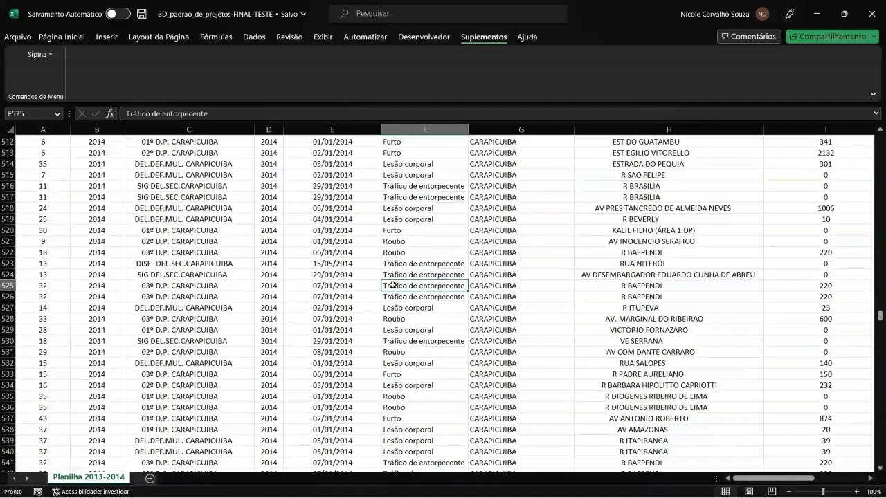
Browse the crime records spreadsheet, scrolling across its columns and rows
key("ctrl+shift+Home")
scroll(392, 285, "up", 7)
left_click(392, 285)
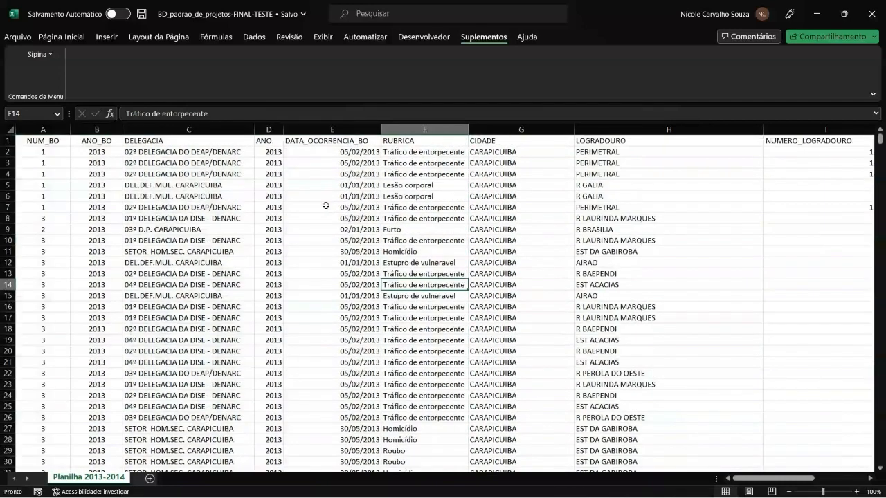
scroll(392, 226, "right", 6)
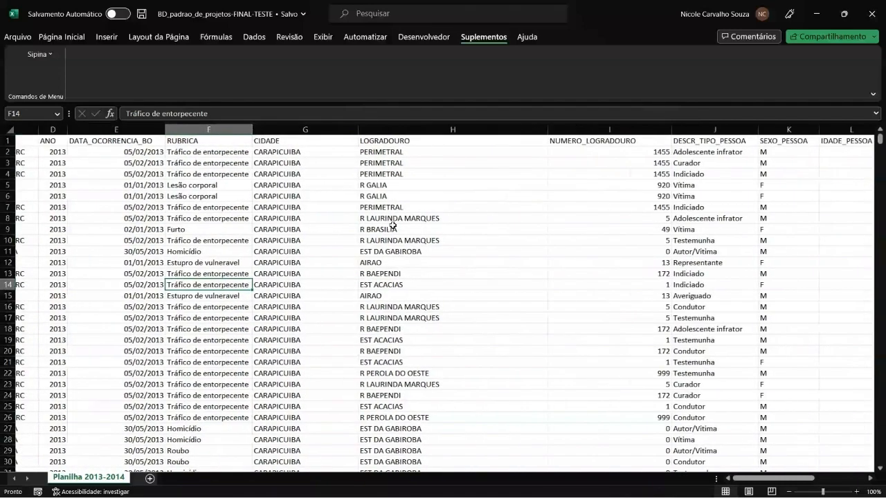
scroll(392, 225, "right", 3)
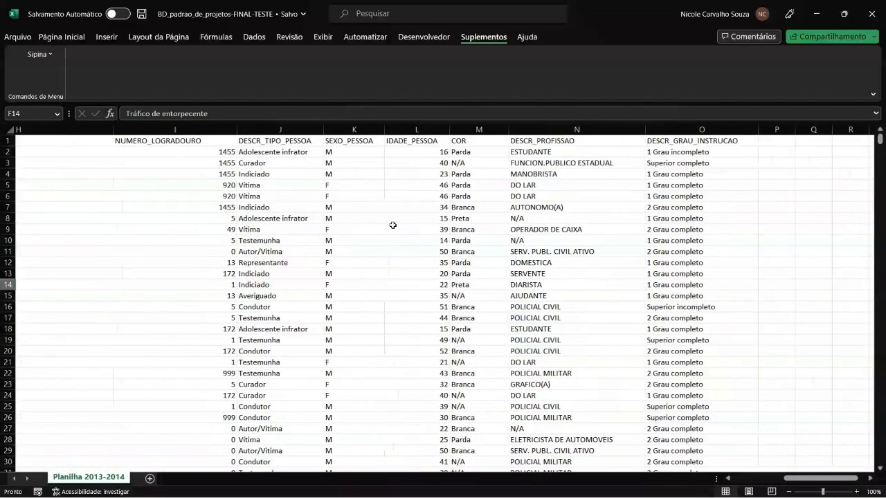
scroll(392, 225, "left", 3)
scroll(392, 225, "left", 6)
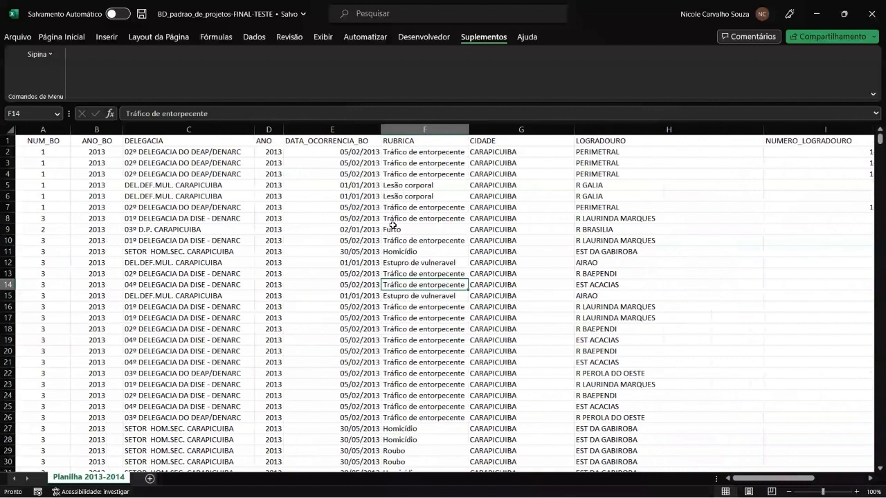
key("Left")
key("Up")
key("Up")
key("Up")
key("Up")
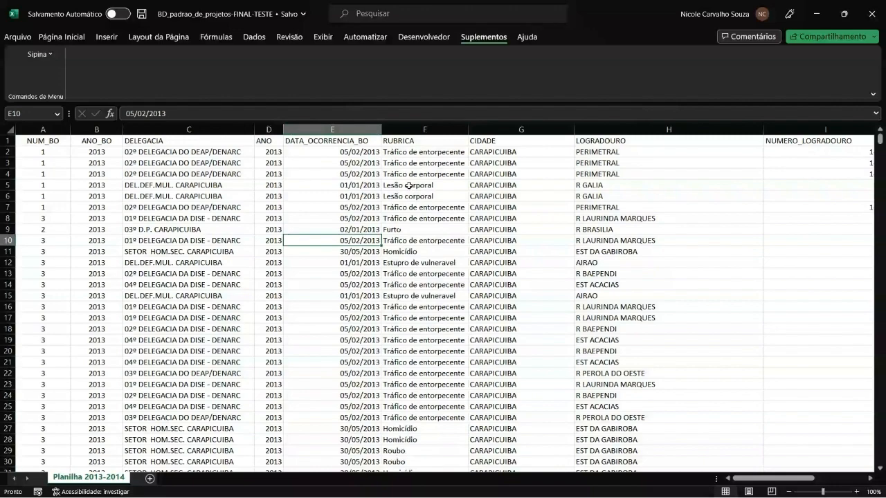
scroll(409, 185, "right", 5)
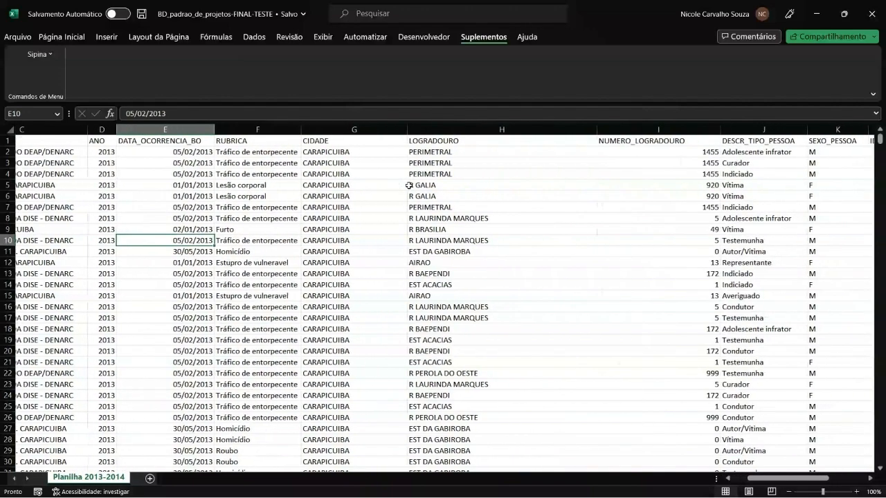
scroll(409, 185, "right", 6)
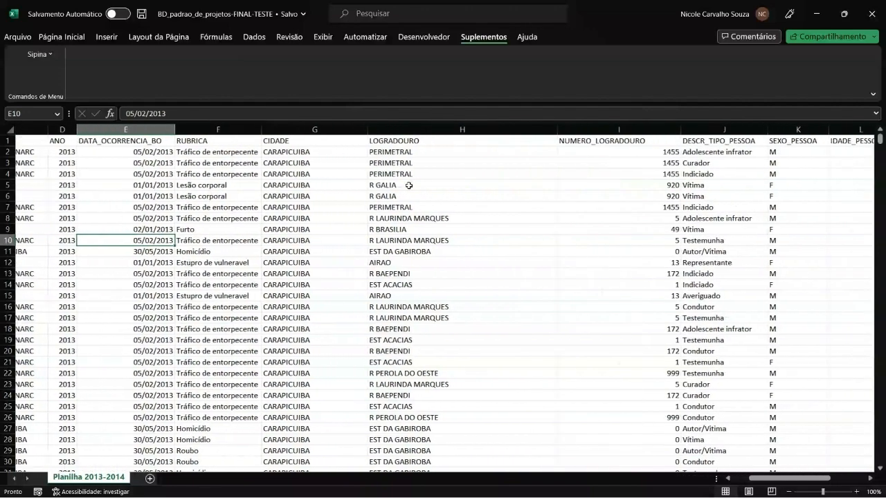
scroll(409, 185, "right", 3)
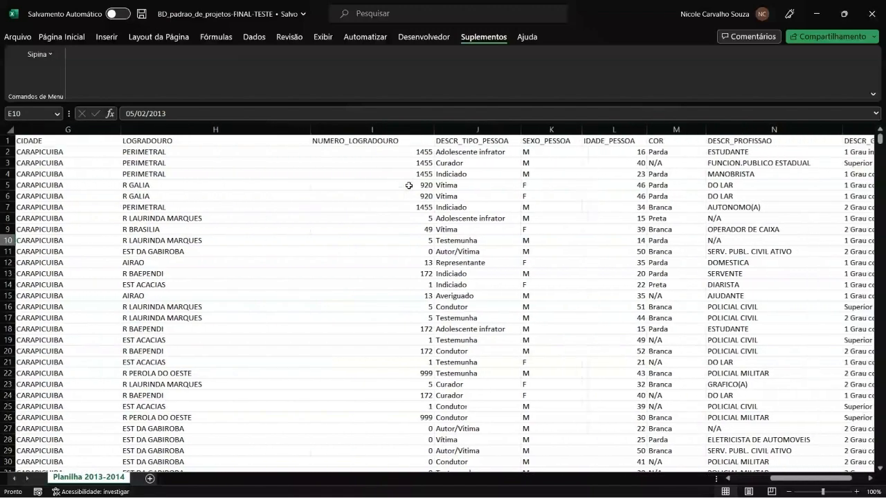
scroll(287, 240, "left", 15)
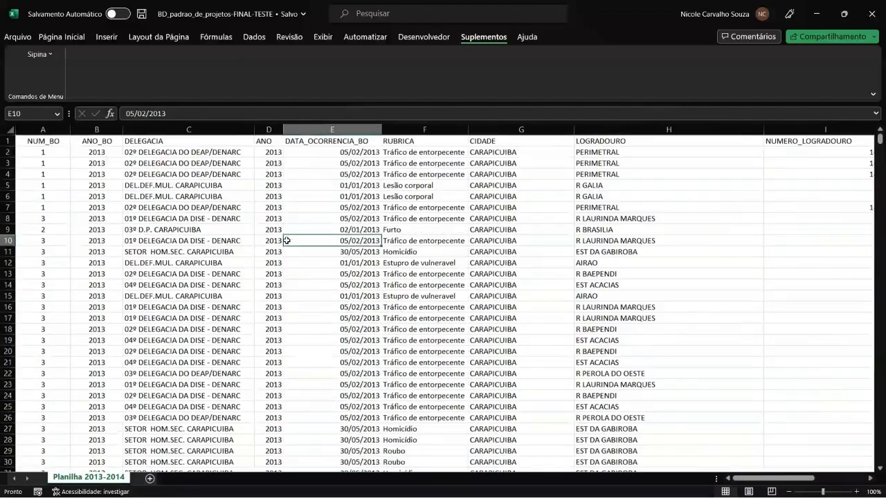
Select the whole data table from A1 to O956 and launch the Sipina data mining tool on that range
left_click(236, 228)
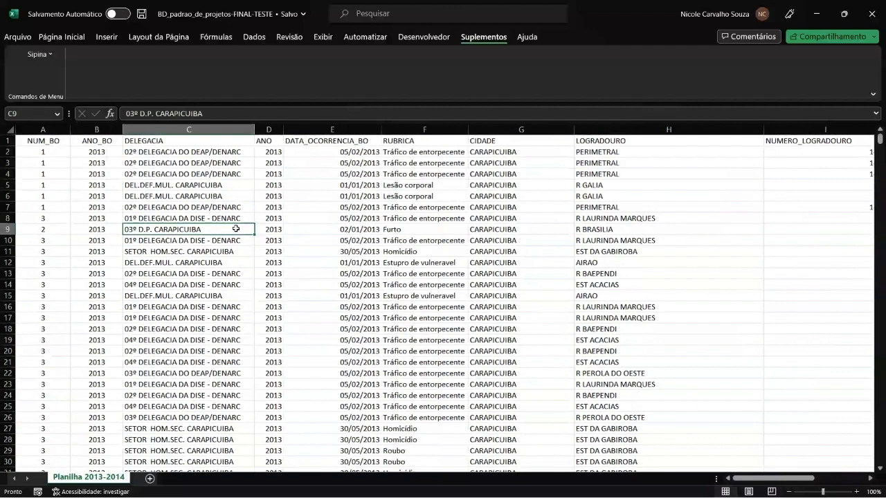
left_click(125, 195)
left_click(47, 142)
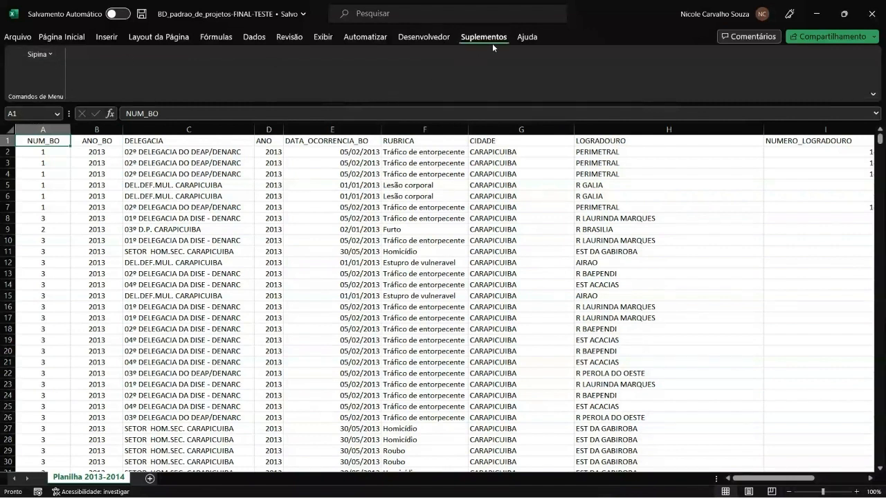
left_click(46, 54)
left_click(45, 186)
left_click(41, 141)
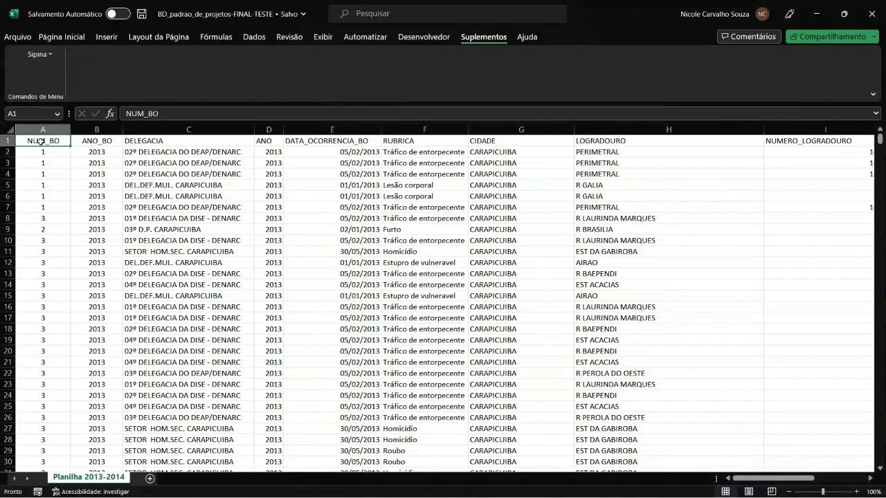
left_click(59, 208)
left_click(54, 142)
key("ctrl+shift+End")
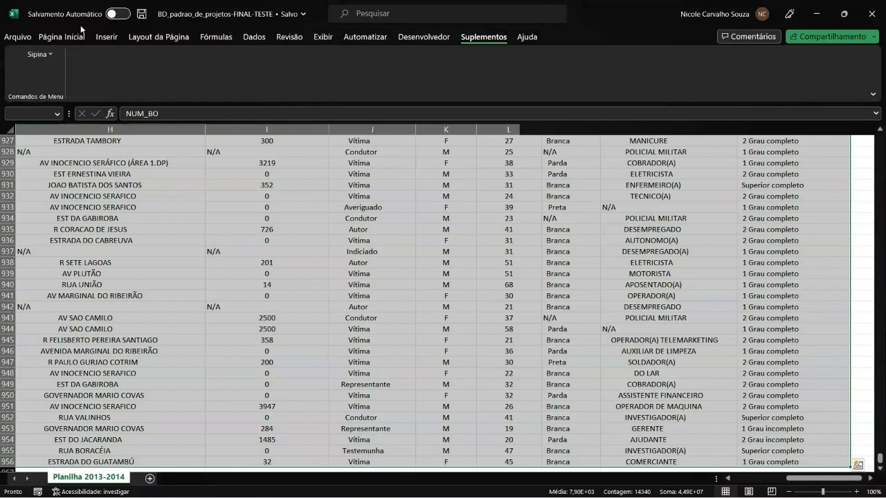
left_click(44, 54)
left_click(48, 69)
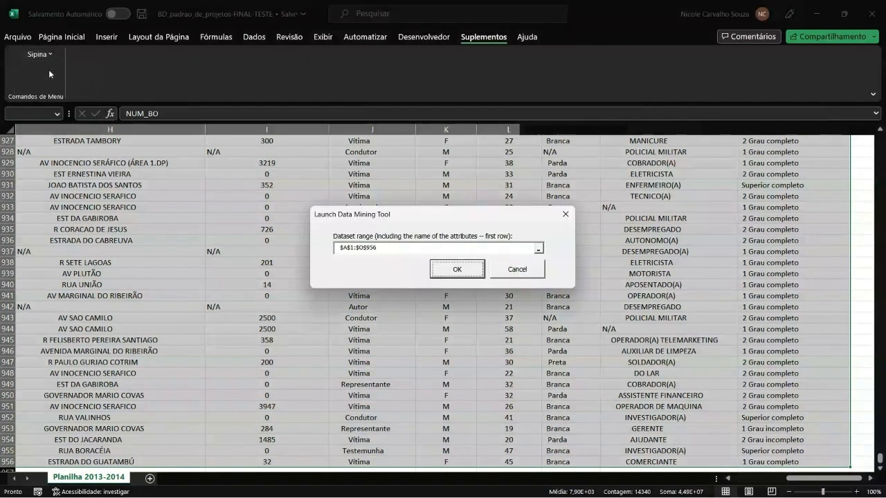
left_click(458, 274)
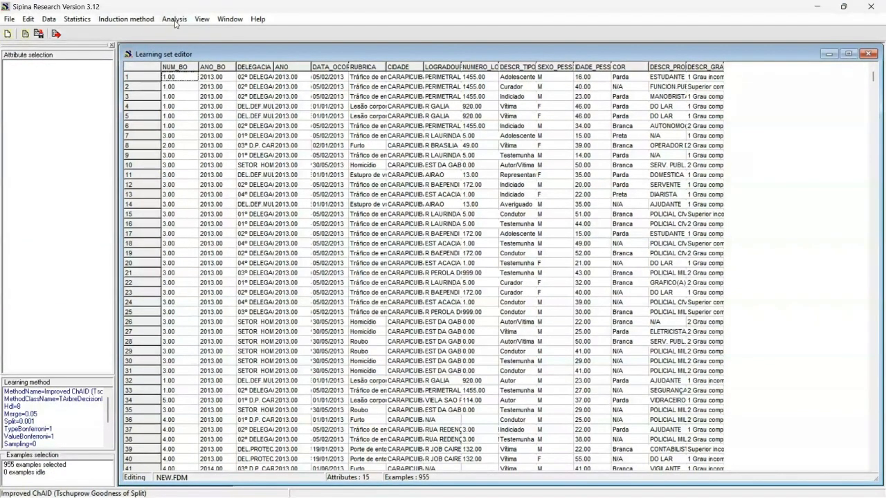
Open the attribute definition and set RUBRICA as the class attribute
left_click(175, 23)
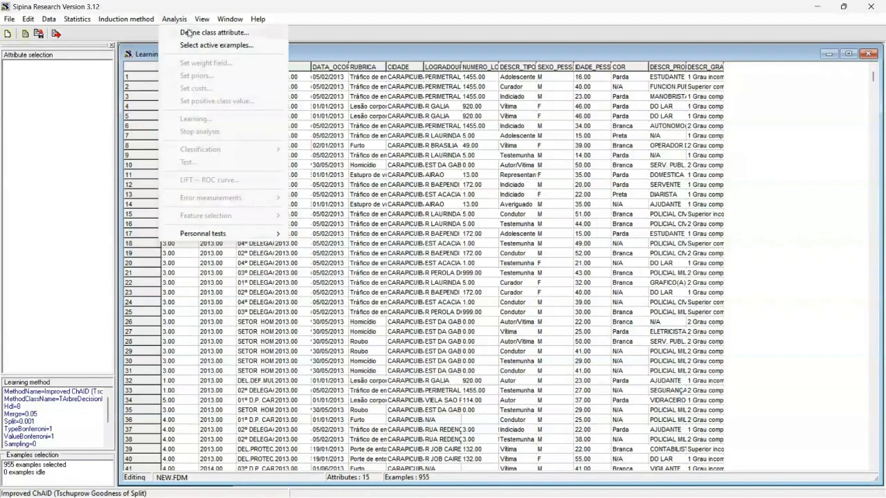
left_click(189, 33)
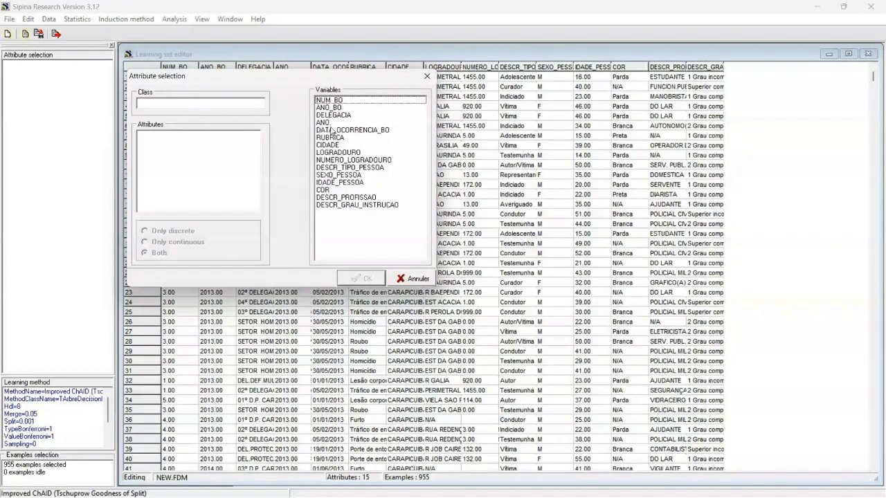
left_click_drag(335, 138, 257, 109)
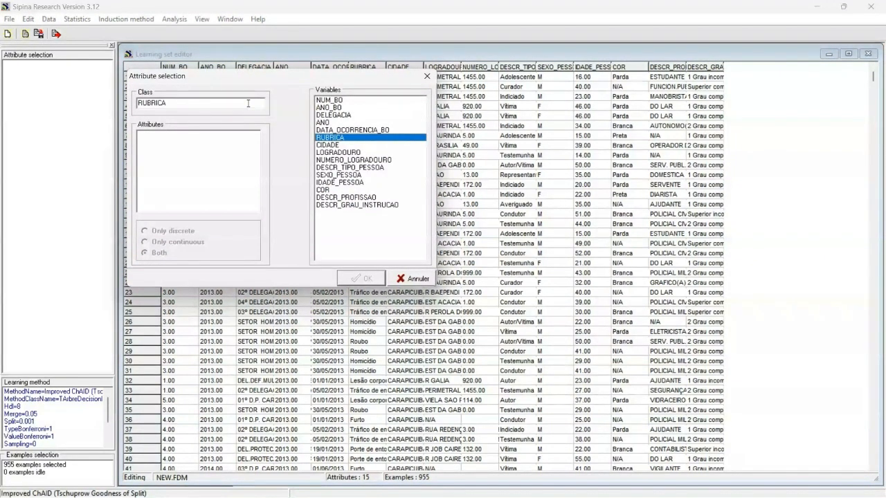
Add DESCR_TIPO_PESSOA, IDADE_PESSOA, SEXO_PESSOA, COR, DESCR_PROFISSAO and DESCR_GRAU_INSTRUCAO as predictive attributes and confirm
left_click_drag(362, 168, 235, 146)
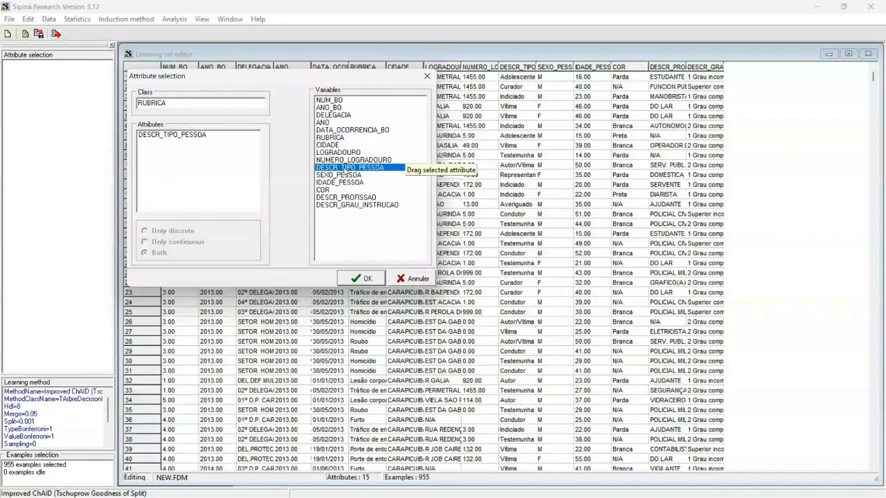
left_click_drag(341, 184, 235, 159)
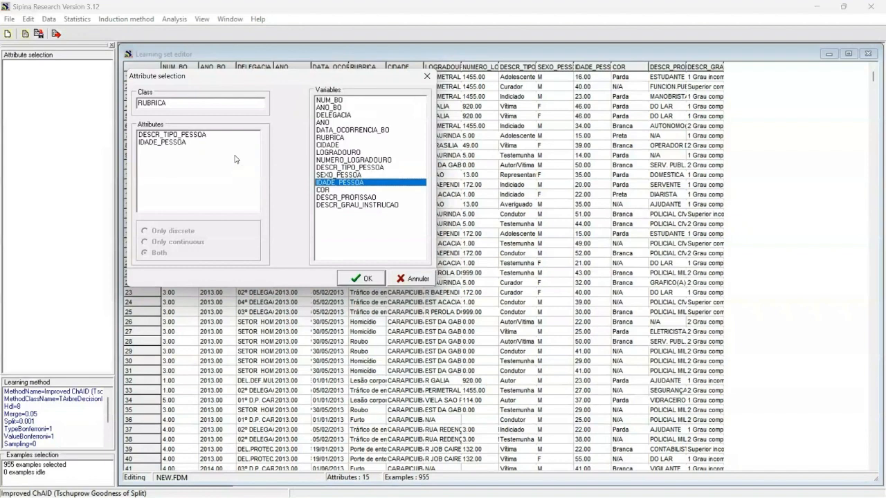
left_click_drag(357, 205, 201, 166)
left_click(357, 278)
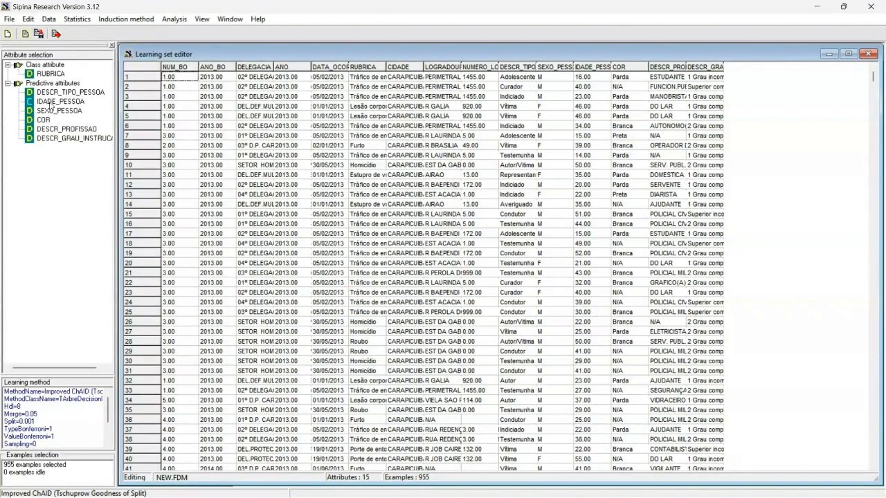
Select the active examples by random sampling, adjusting the sample size percentage
left_click(178, 21)
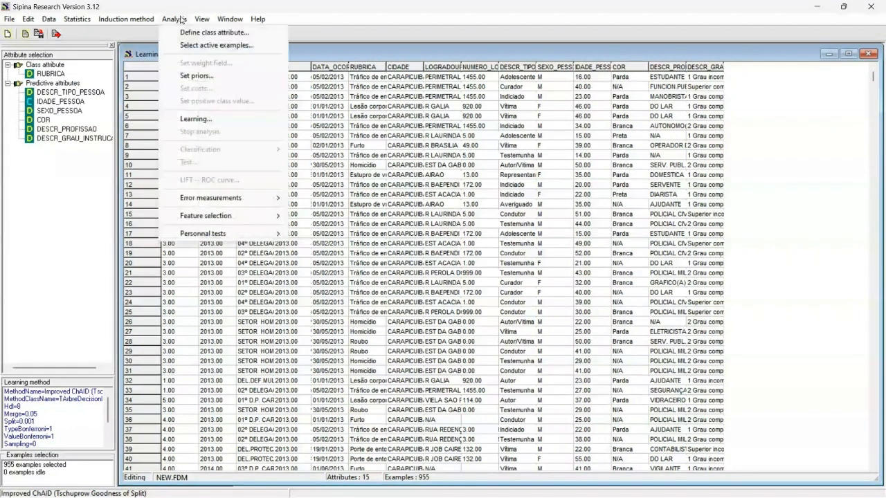
left_click(206, 47)
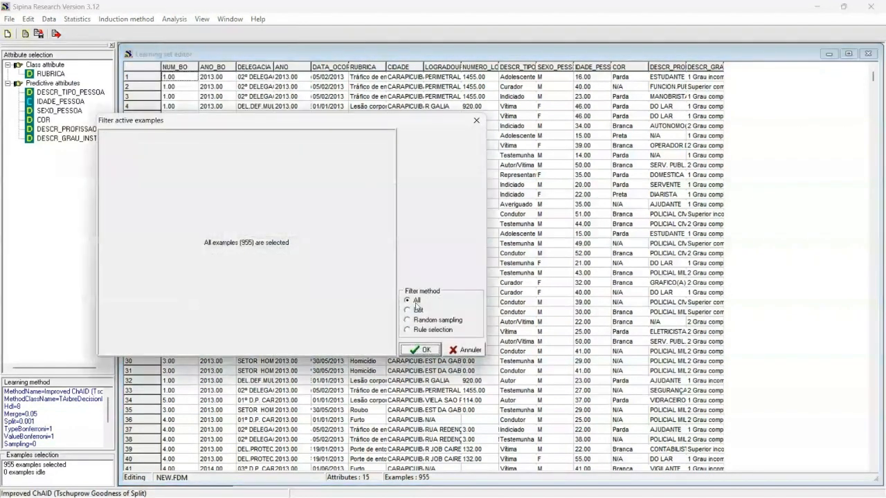
left_click(428, 321)
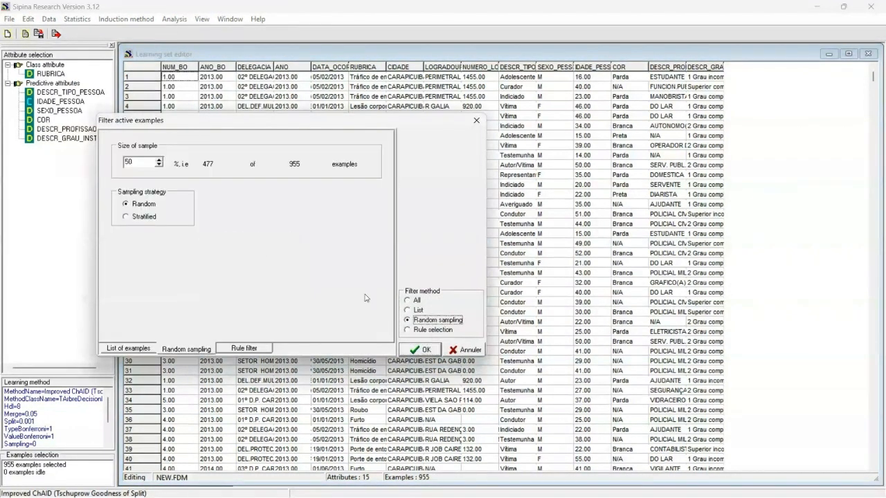
left_click(159, 160)
left_click(421, 349)
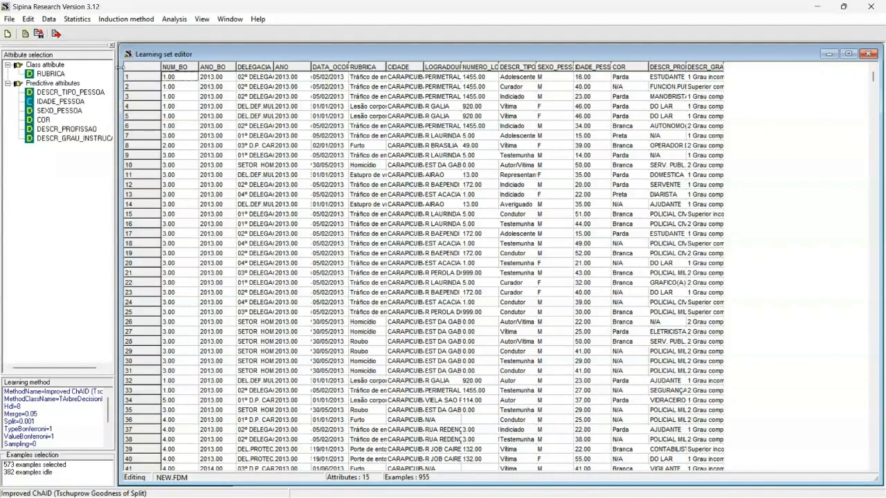
Choose C4.5 (Quinlan - 1993) as the induction method and accept its default parameters
left_click(123, 21)
left_click(128, 33)
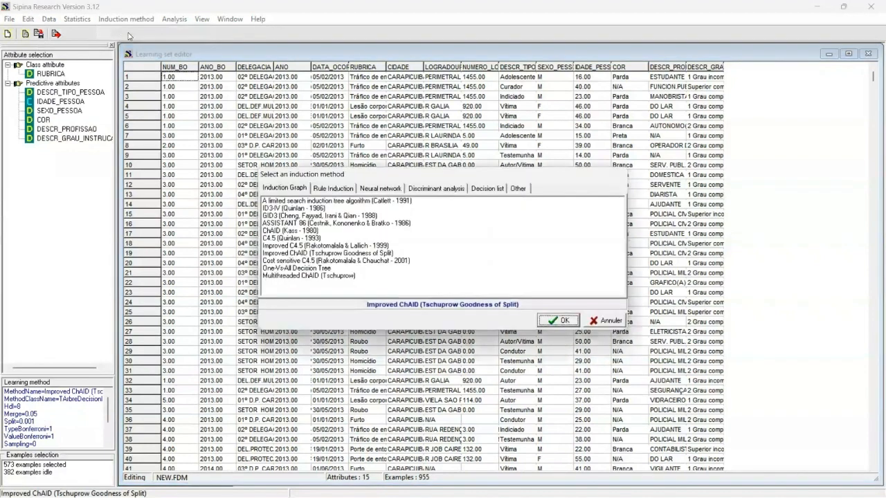
left_click(308, 239)
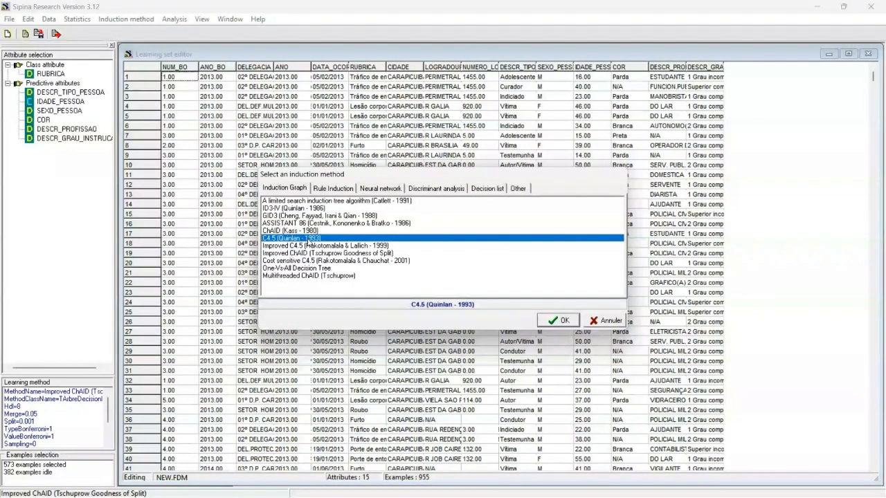
left_click(559, 320)
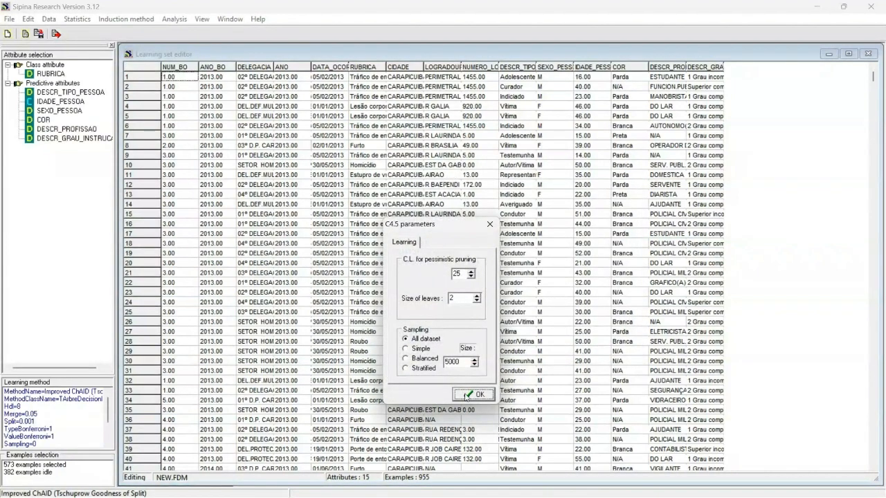
left_click(476, 394)
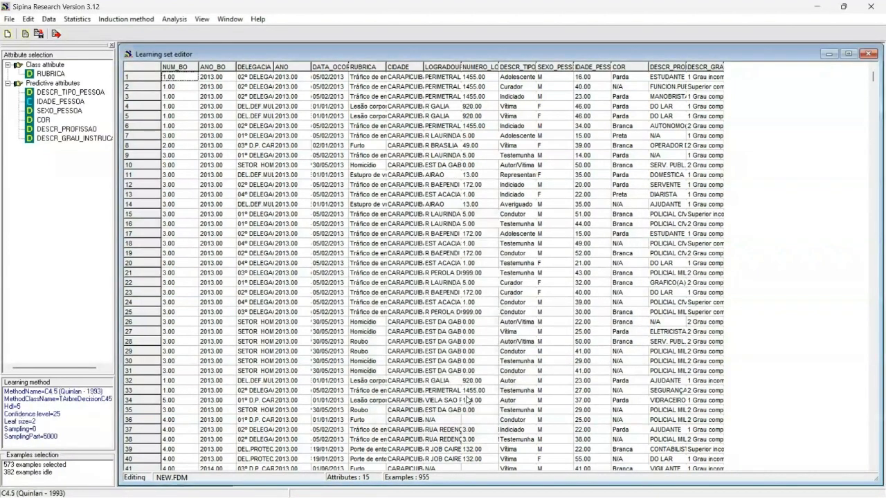
Run learning to induce the C4.5 decision tree on the selected examples
left_click(172, 19)
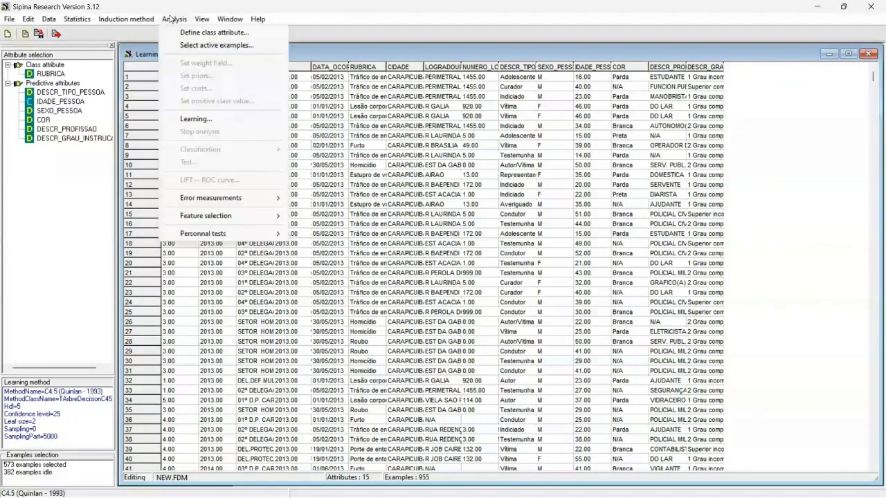
left_click(195, 122)
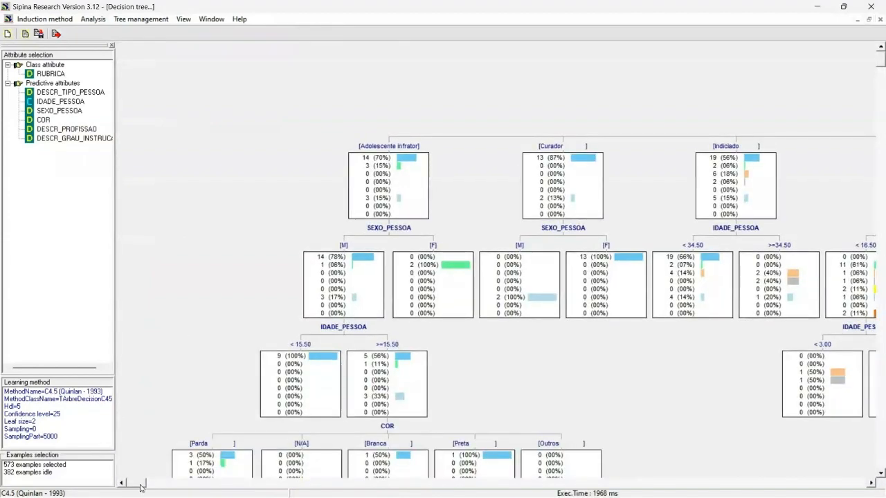
Scroll across the whole decision tree to examine its branches and splits
mouse_move(142, 484)
left_mouse_down()
mouse_move(165, 490)
mouse_move(145, 489)
left_mouse_up()
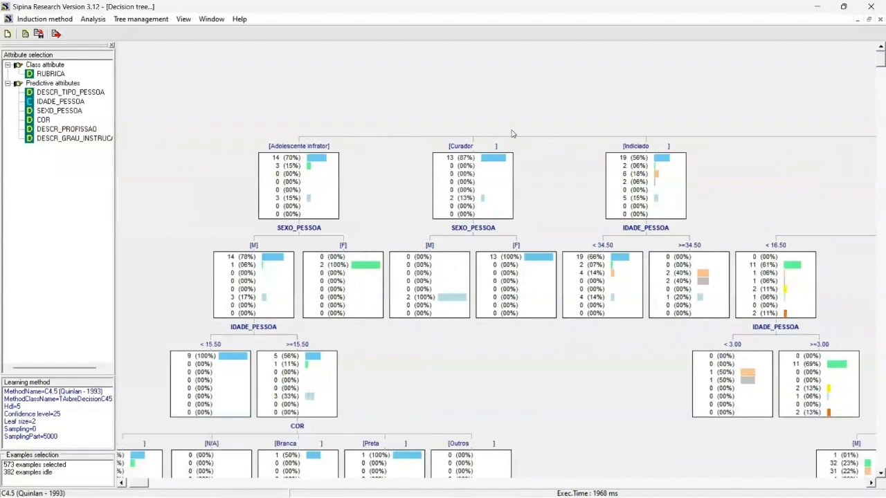
scroll(390, 262, "down", 2)
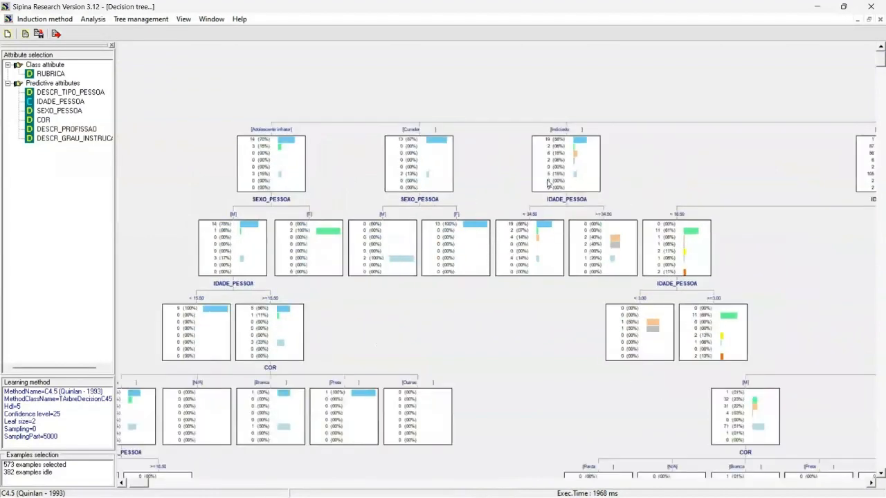
left_click(871, 484)
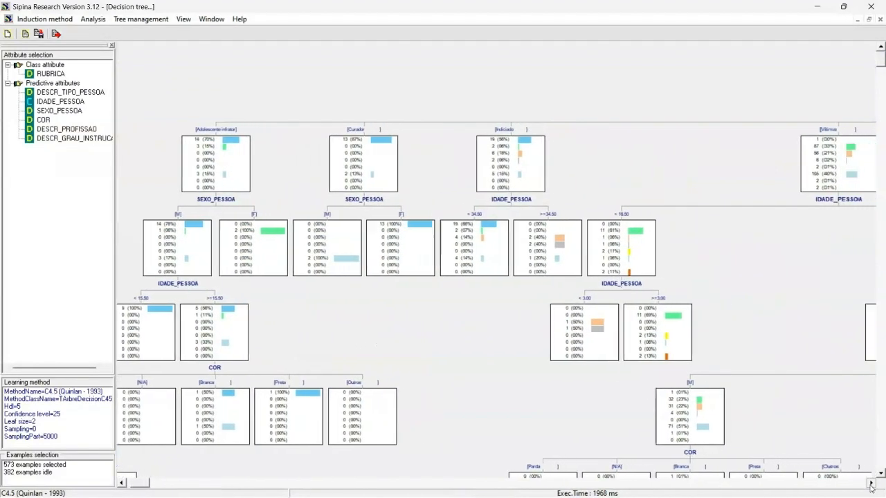
left_click(871, 484)
left_click(871, 483)
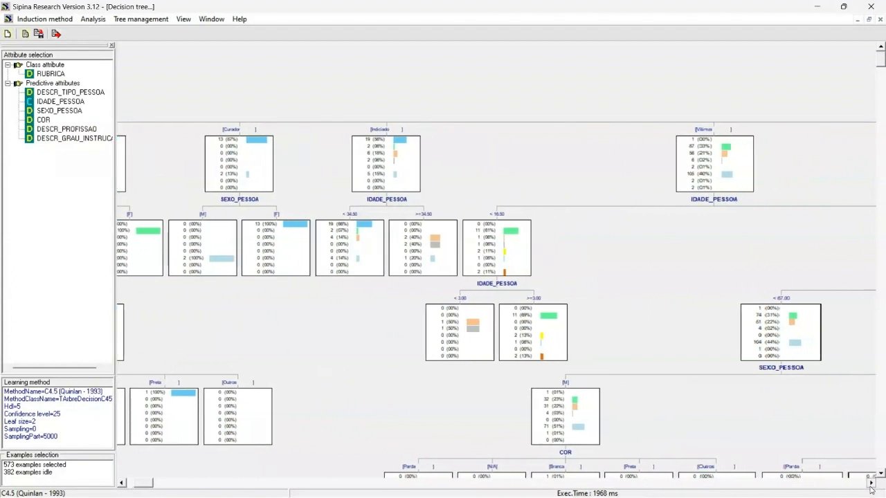
left_click(871, 484)
left_click(870, 484)
left_click(870, 483)
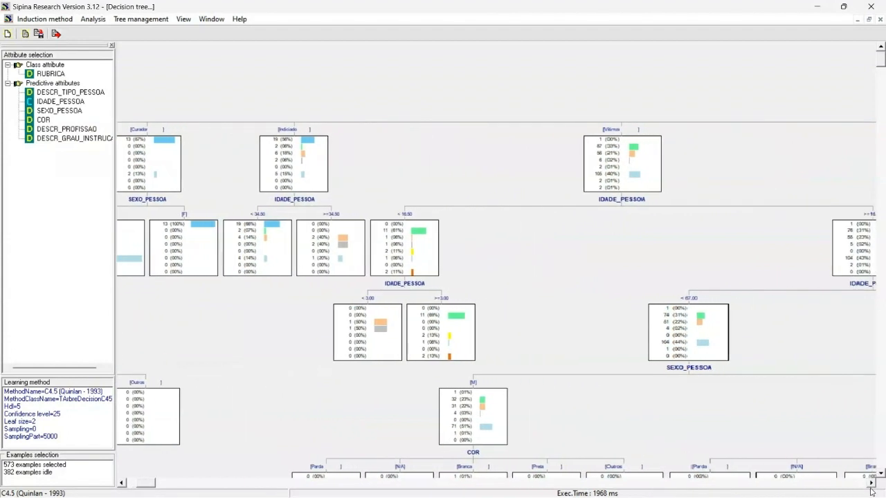
left_click(871, 484)
left_click(871, 484)
left_click(871, 484)
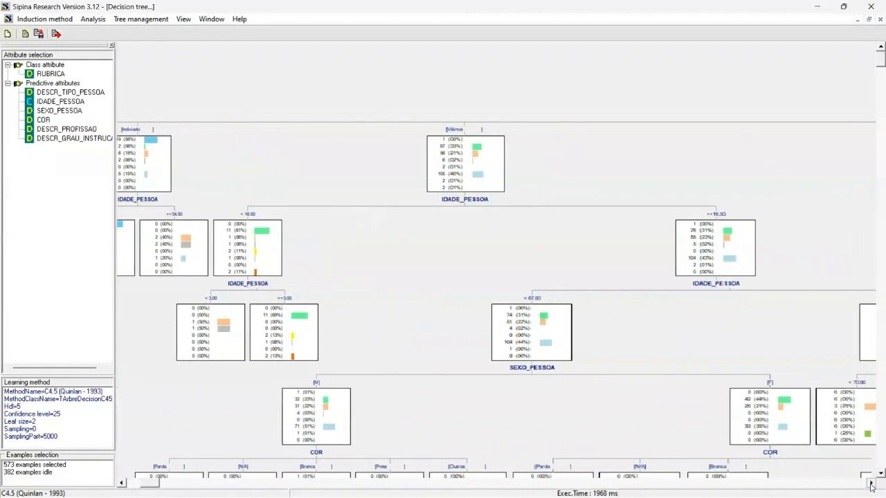
left_click(871, 484)
left_click(871, 483)
left_click(871, 484)
left_click(871, 483)
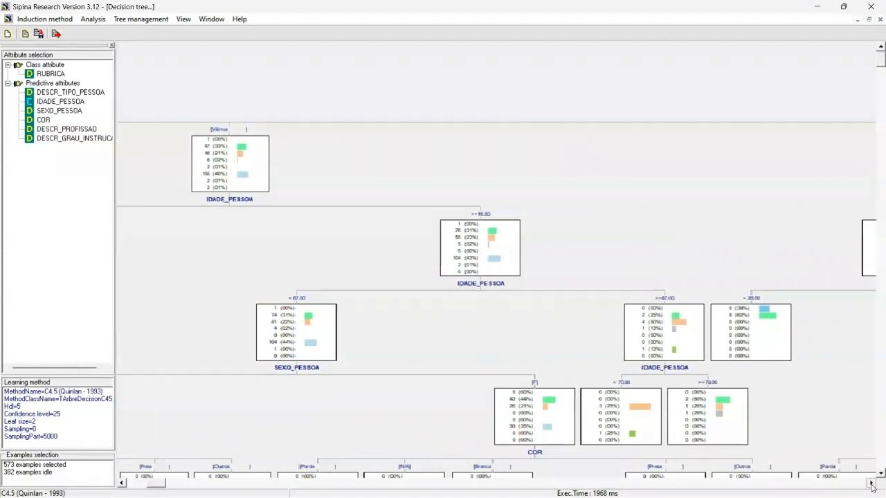
left_click(871, 483)
left_click(871, 484)
left_click(871, 483)
left_click(871, 484)
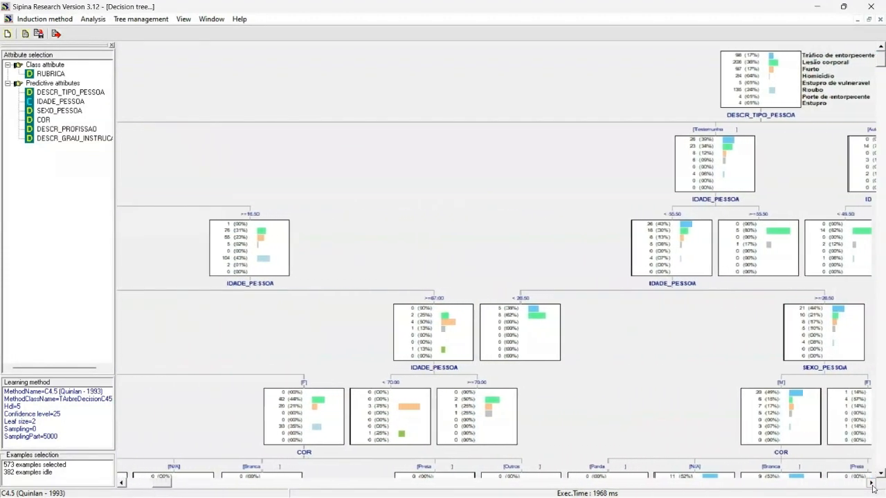
left_click(871, 483)
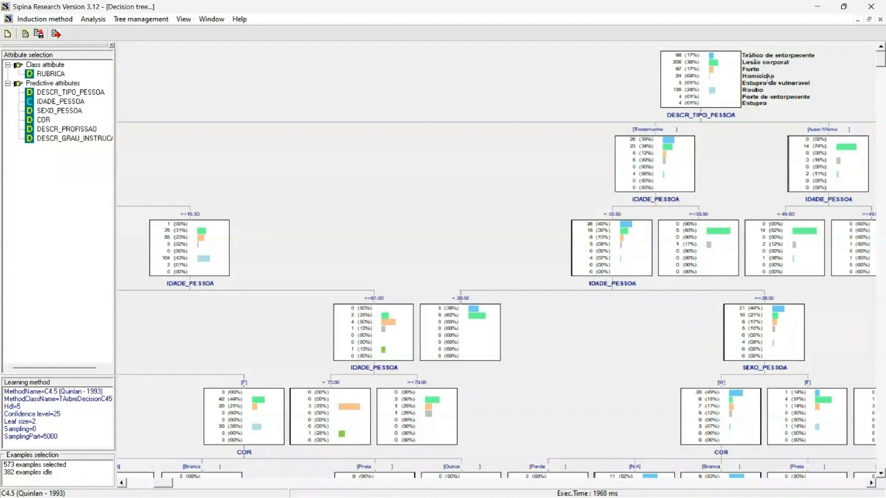
left_click(870, 482)
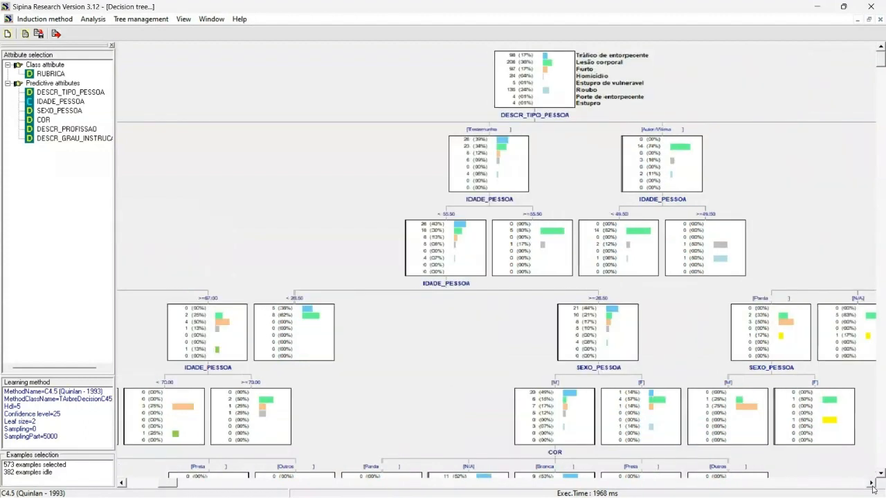
left_click(870, 483)
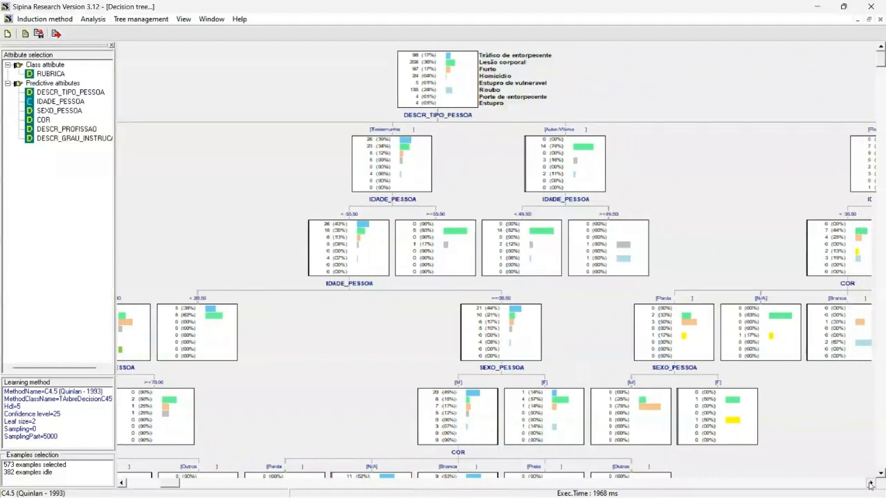
left_click(870, 483)
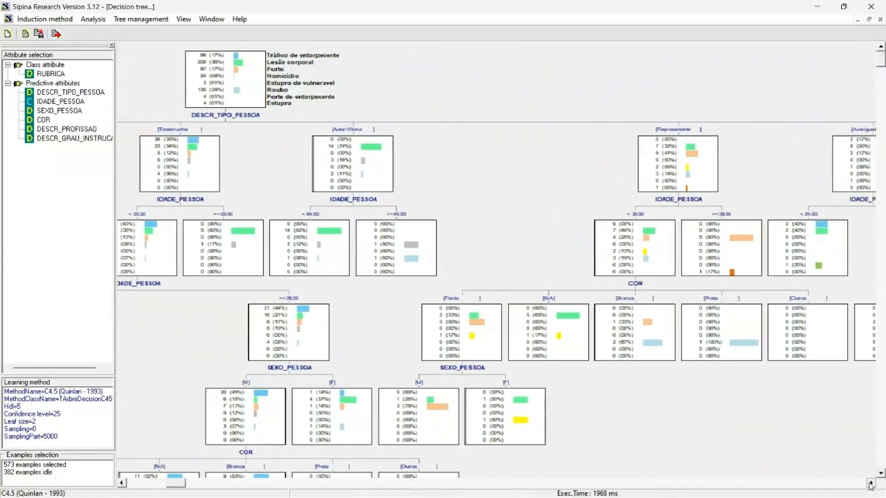
left_click(870, 483)
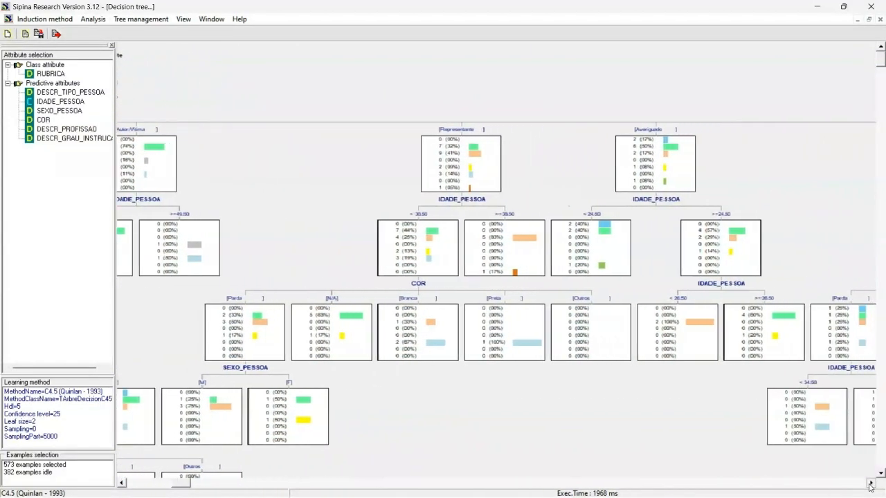
left_click(870, 484)
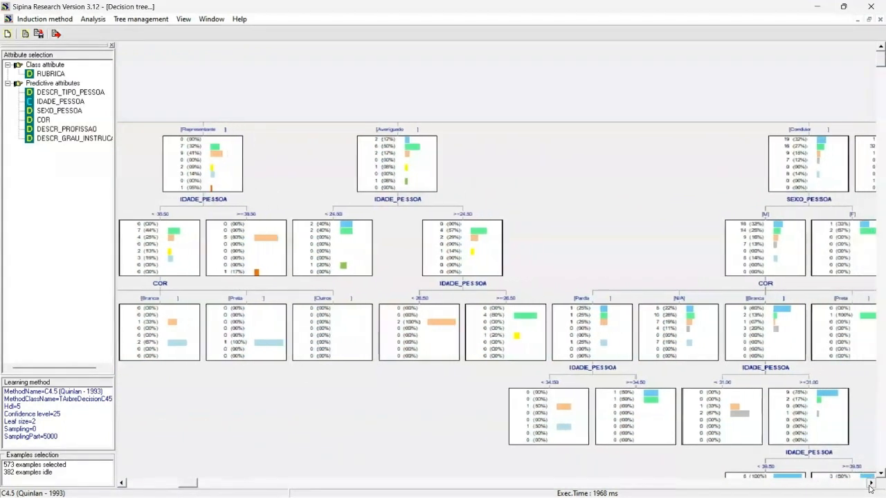
left_click(870, 483)
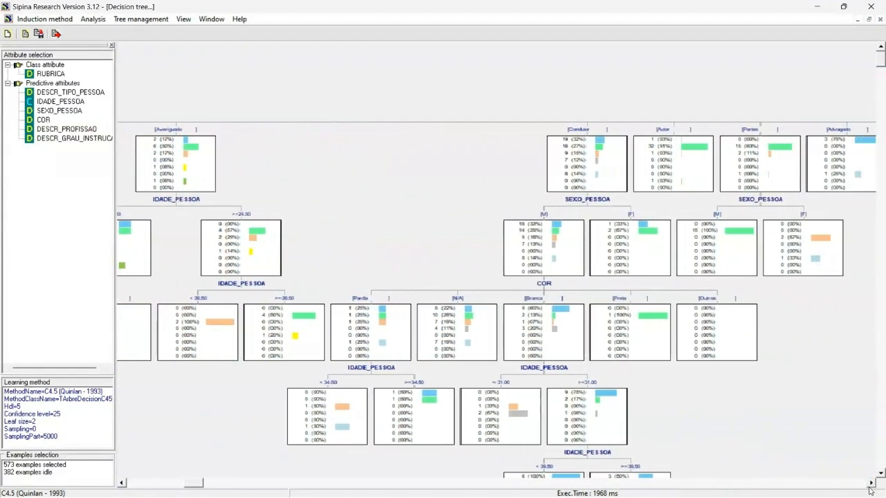
left_click(870, 487)
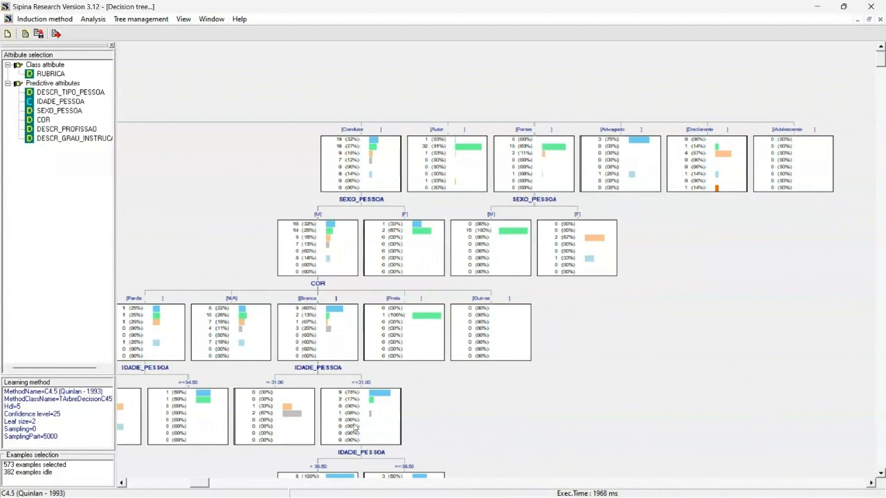
left_click_drag(205, 484, 157, 486)
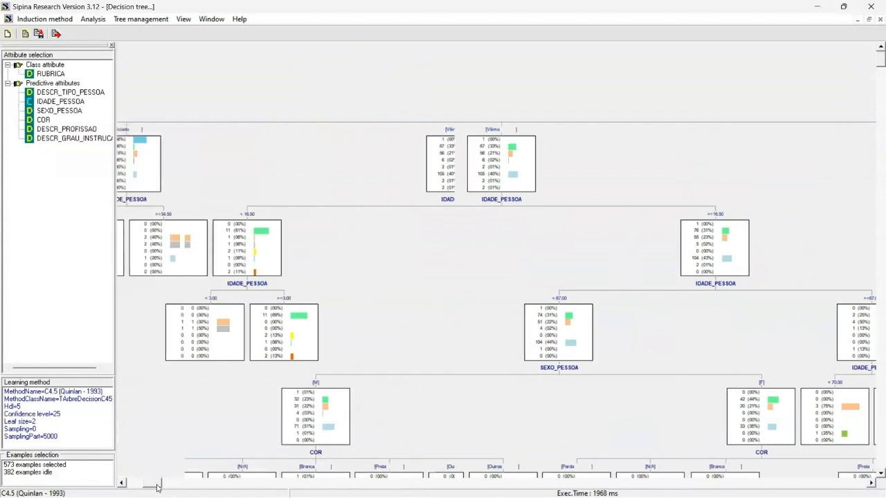
left_click(123, 484)
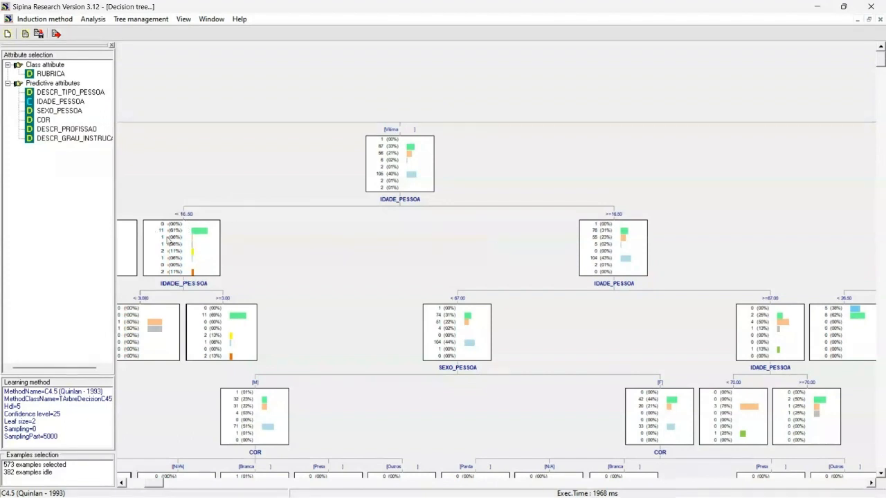
Select individual nodes under the Vítima branch and scroll down to inspect their class distributions
left_click(198, 236)
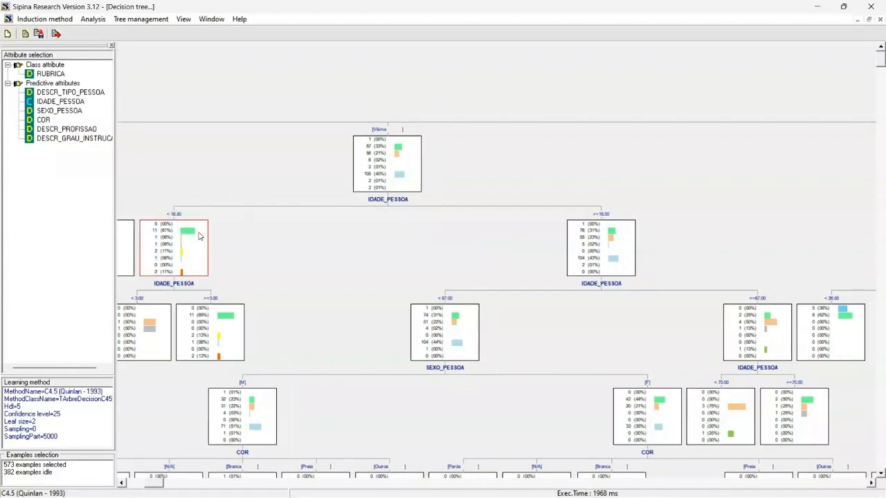
left_click(593, 230)
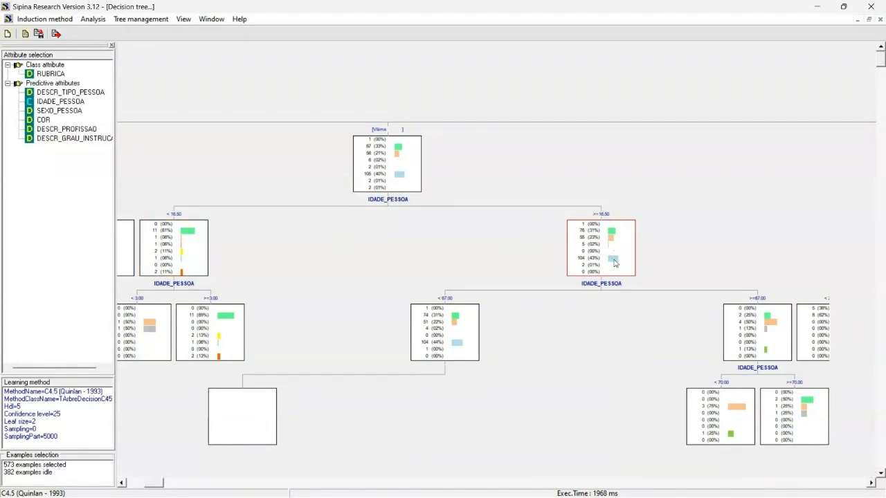
left_click(122, 484)
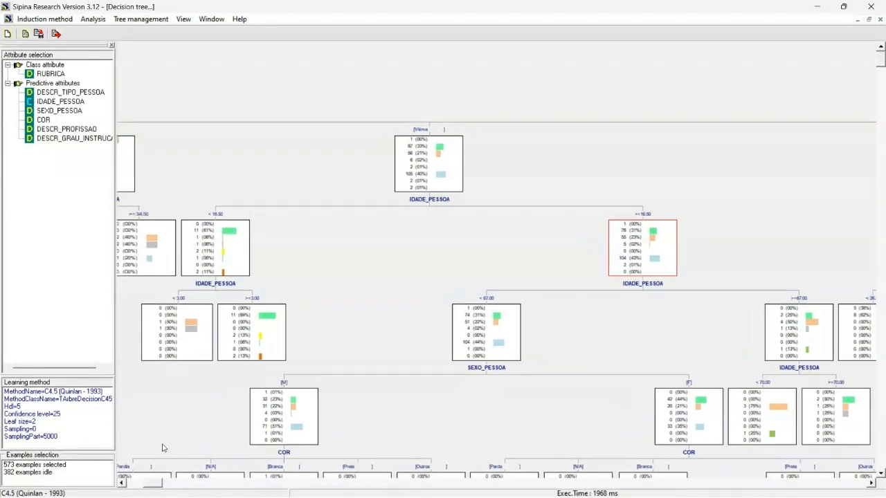
left_click(121, 484)
left_click(122, 484)
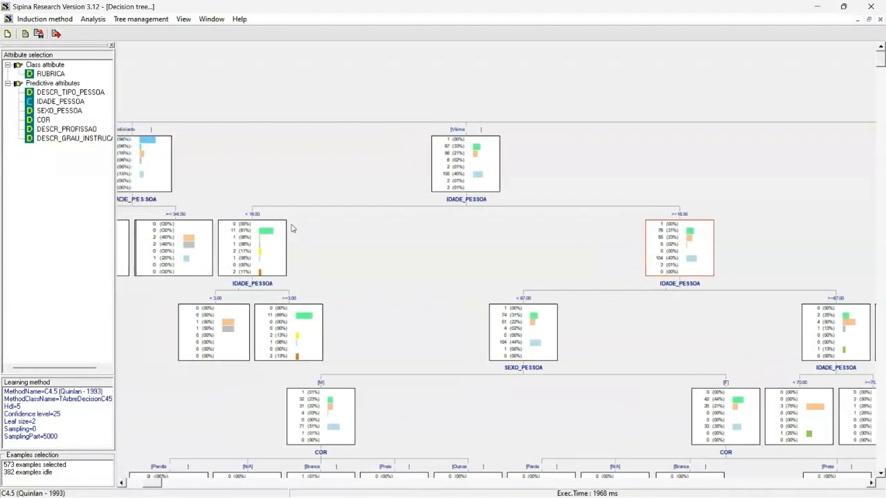
left_click(297, 328)
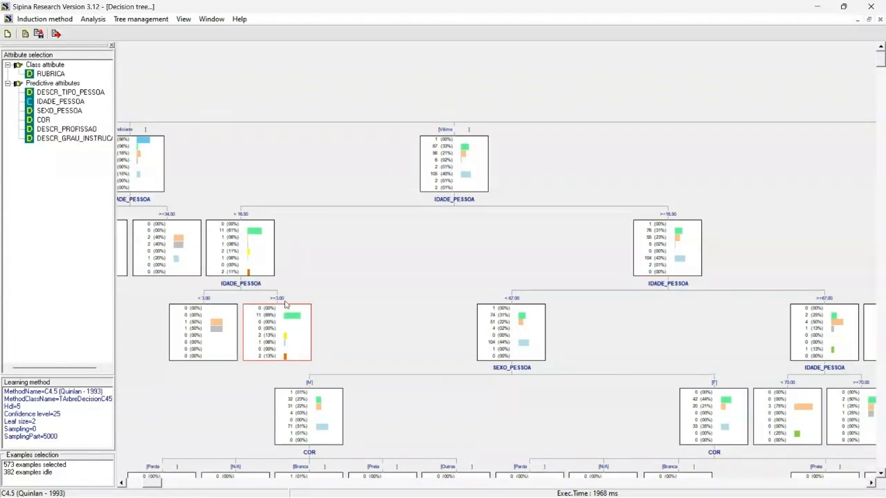
left_click(679, 235)
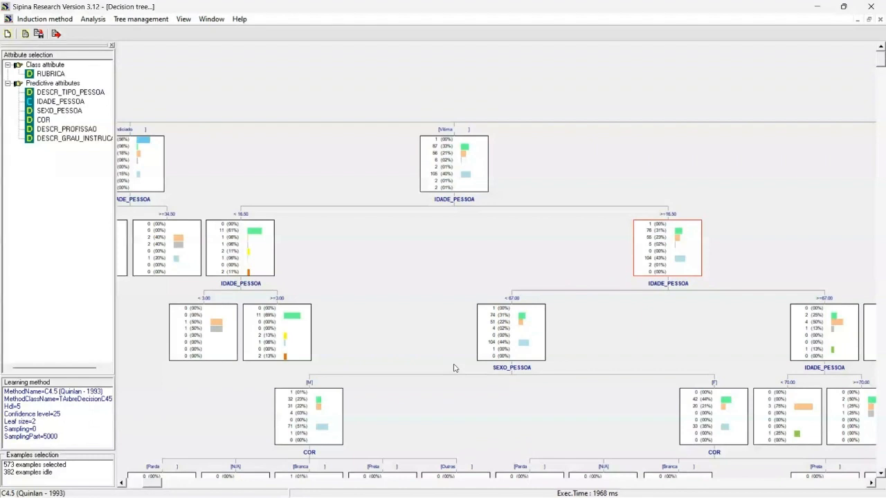
left_click(871, 483)
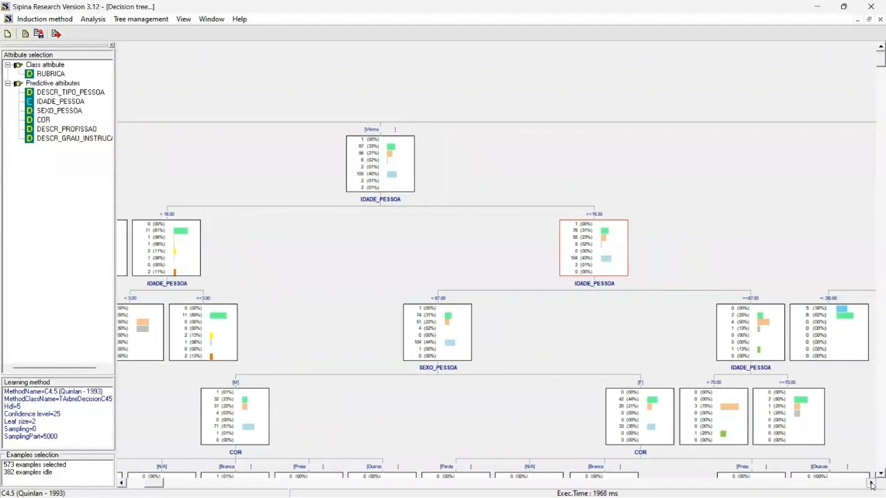
left_click(871, 483)
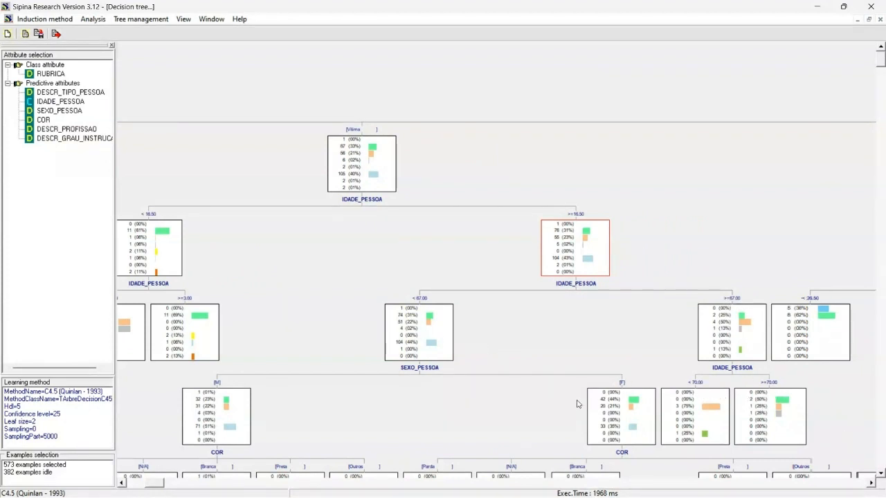
left_click(880, 474)
left_click(880, 476)
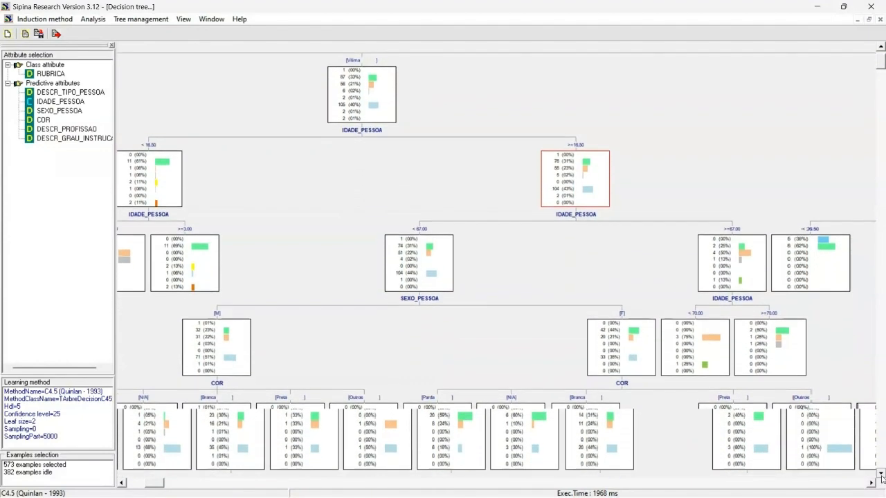
left_click(881, 476)
left_click(881, 476)
left_click(621, 315)
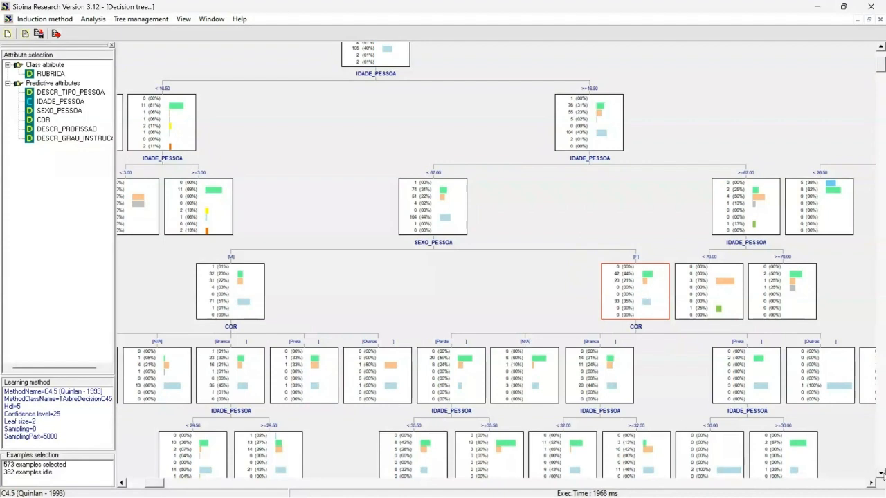
left_click(880, 474)
left_click_drag(882, 474, 881, 474)
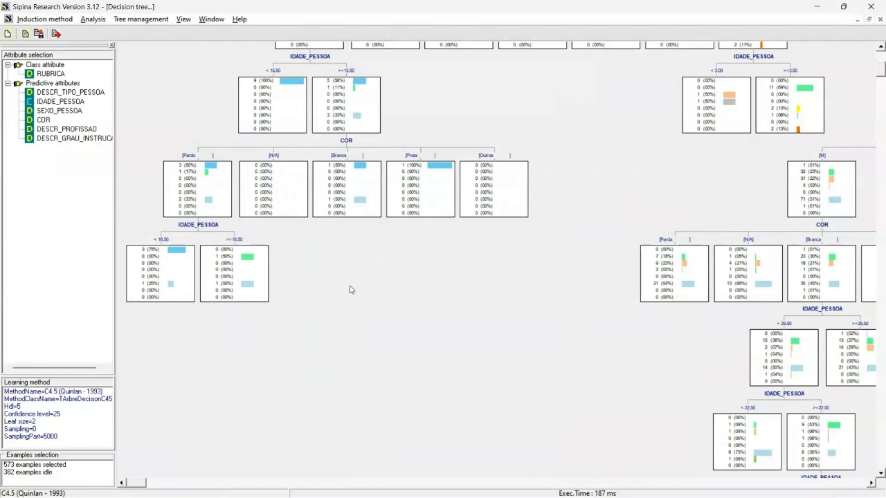
Test the tree on the inactive examples of the database to produce the RUBRICA confusion matrix
left_click(54, 473)
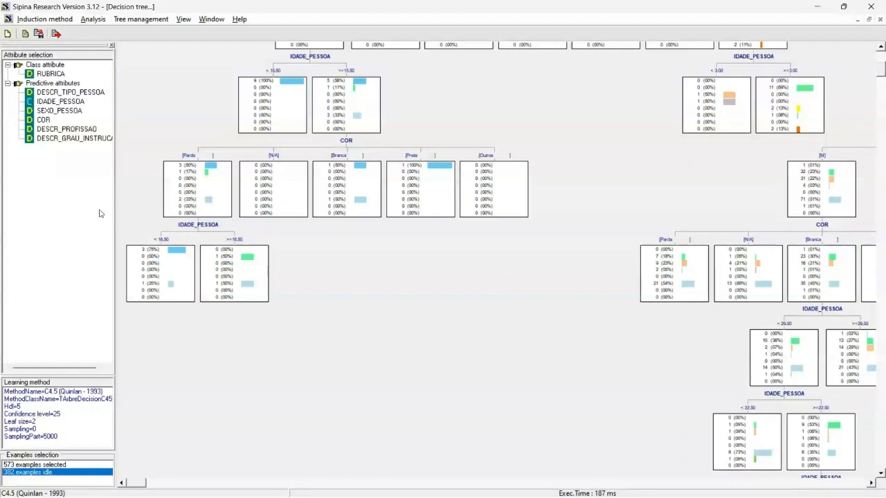
left_click(97, 21)
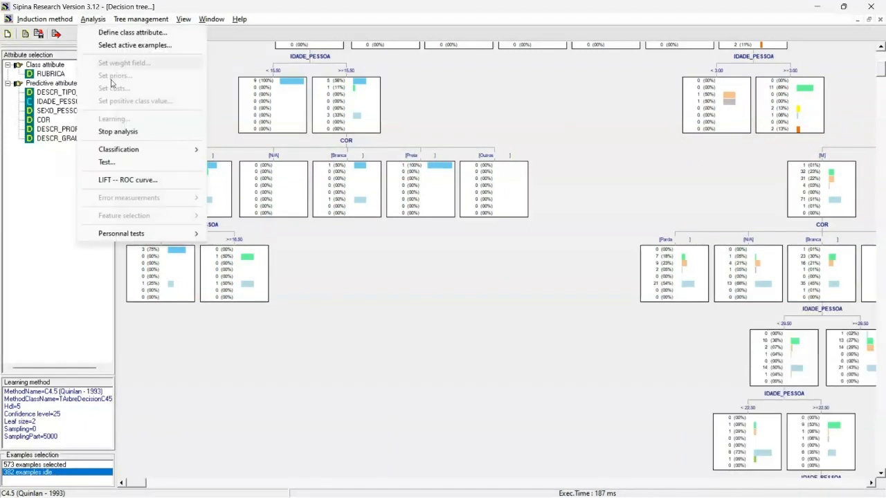
left_click(128, 163)
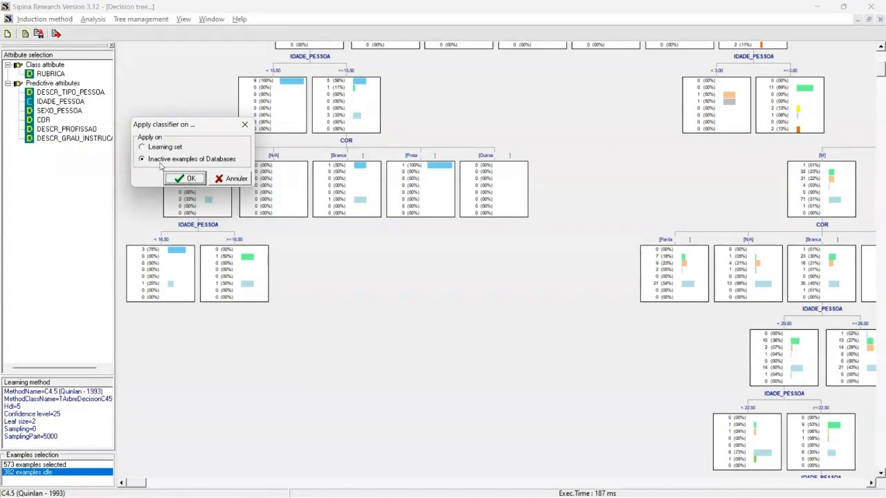
left_click(187, 179)
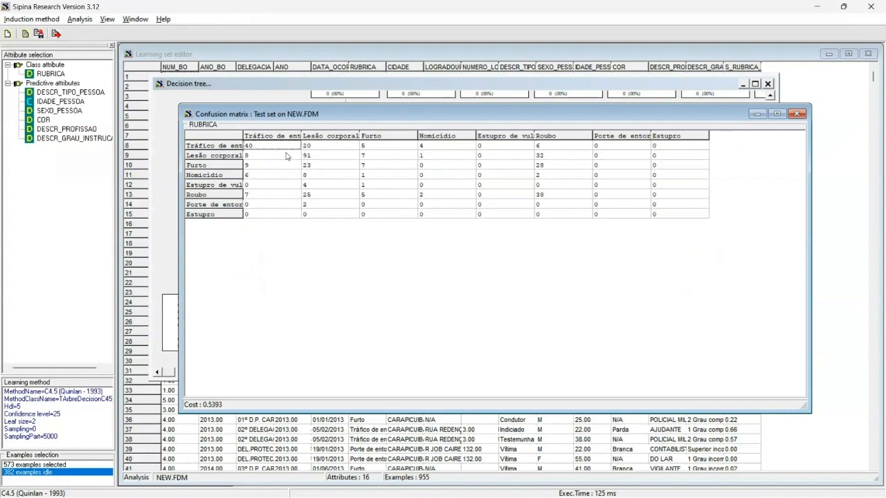
left_click_drag(198, 115, 194, 105)
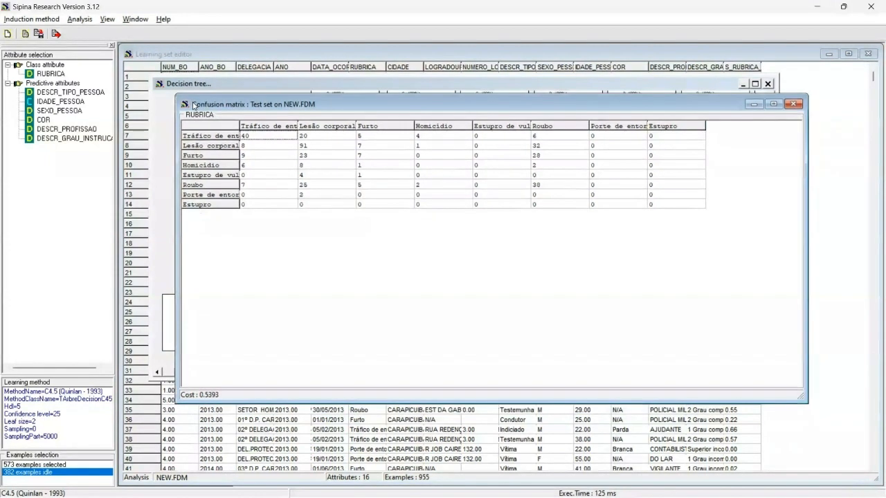